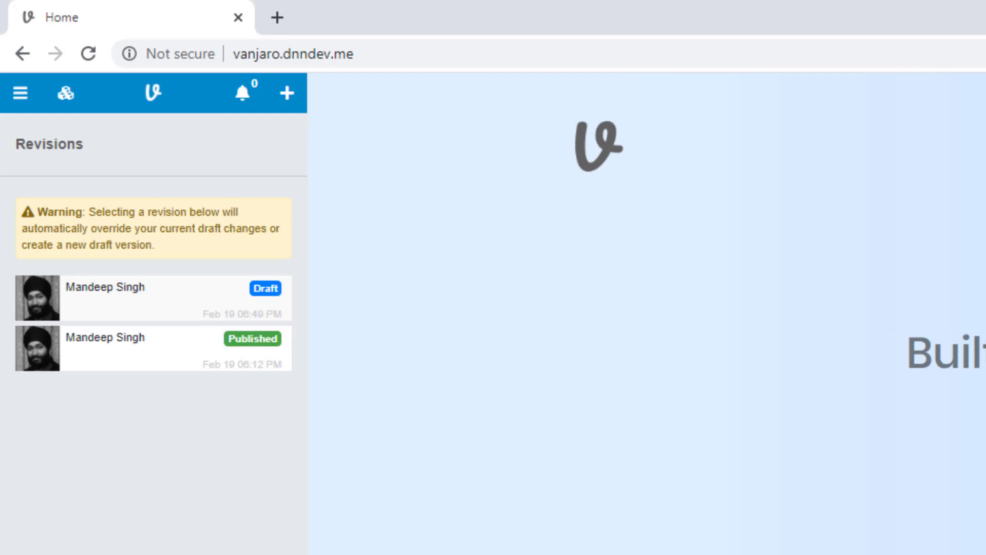
# Leave the page revisions list and go to Site > Roles in the admin menu
pyautogui.click(20, 93)
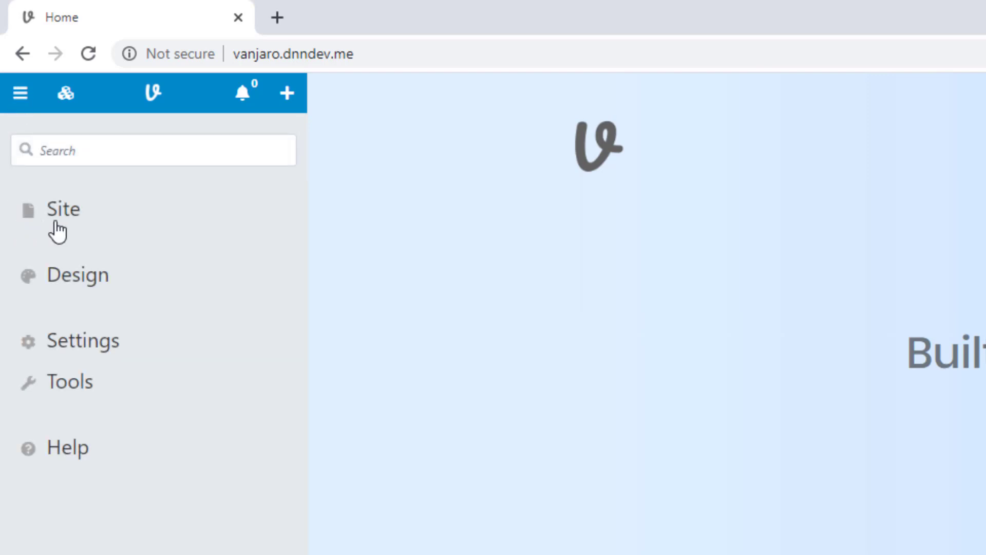
pyautogui.click(56, 223)
pyautogui.click(78, 340)
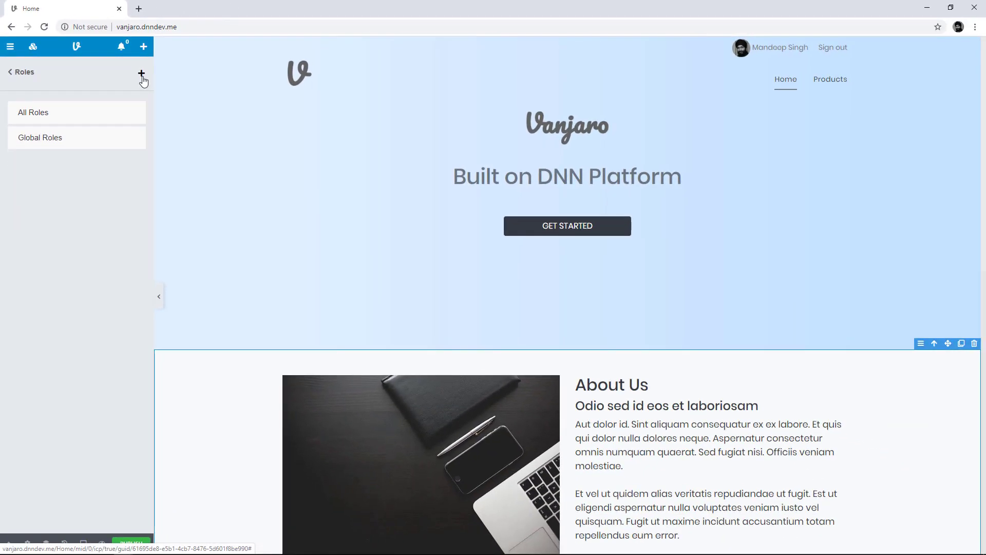
# Create a 'Content Management' role group and save a 'Content Editors' role in it
pyautogui.click(283, 145)
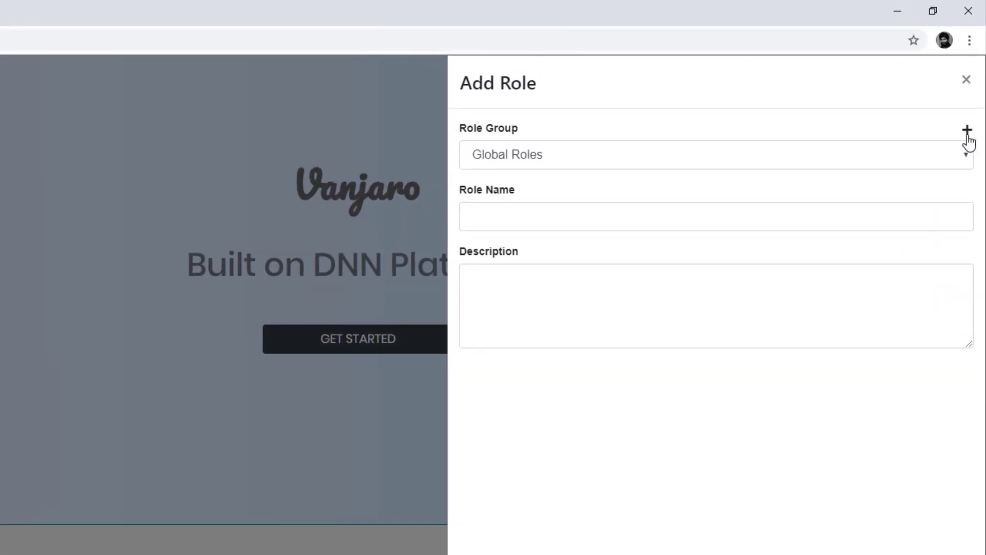
pyautogui.click(967, 134)
pyautogui.write('Content')
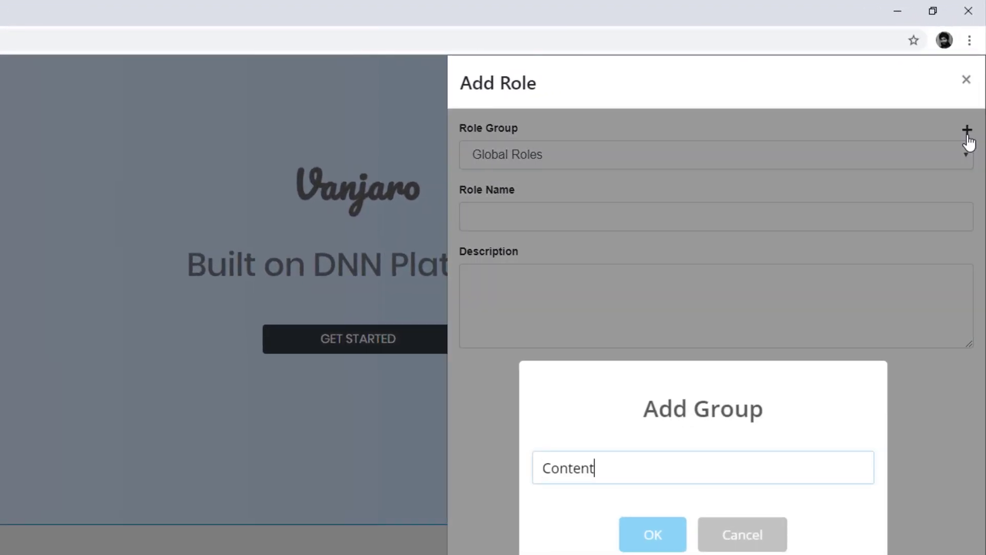
pyautogui.write(' Management')
pyautogui.press('Return')
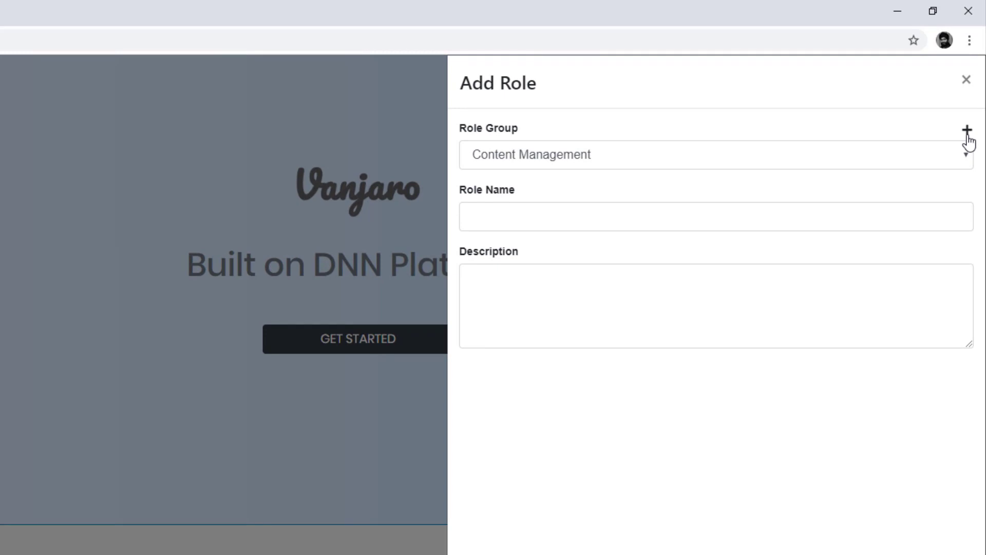
pyautogui.click(861, 208)
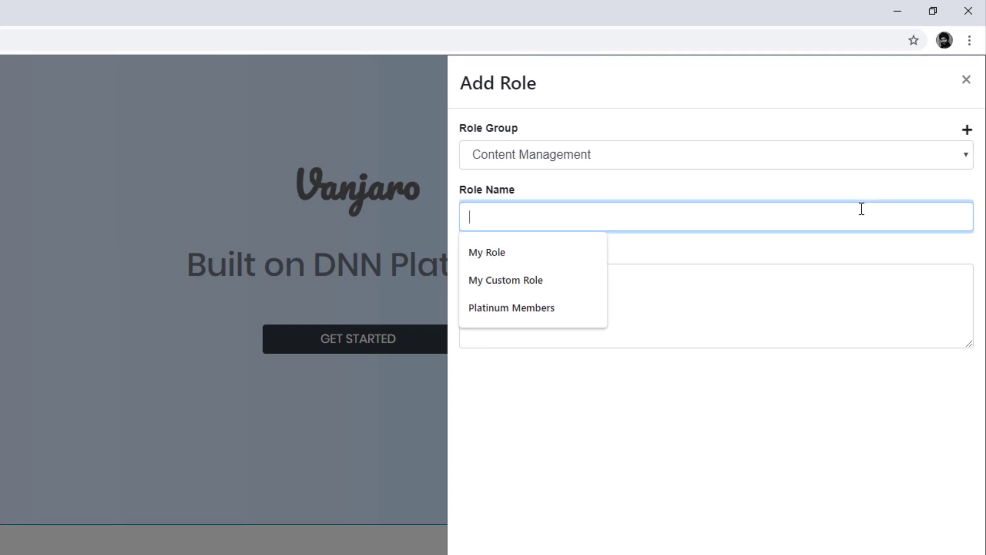
pyautogui.write('Content Editor')
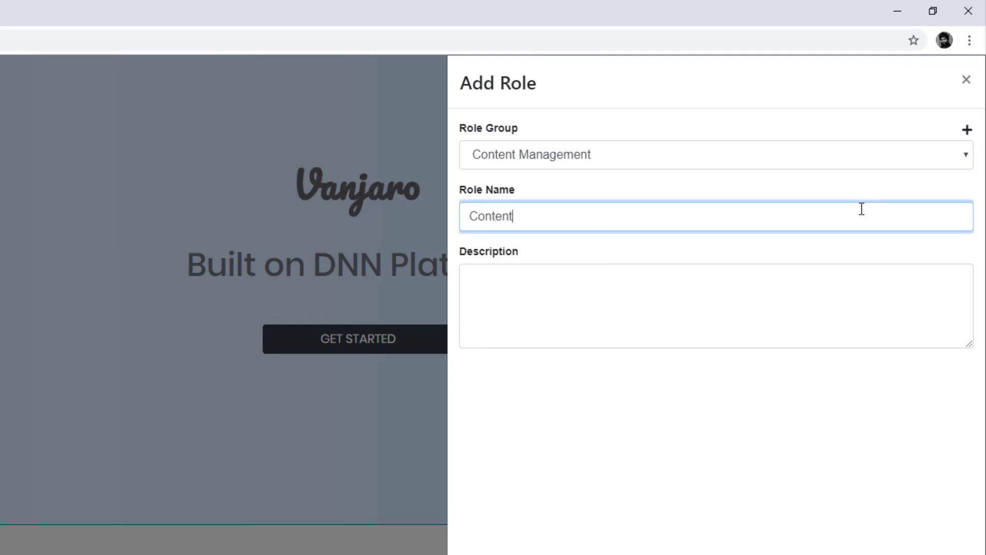
pyautogui.write('s')
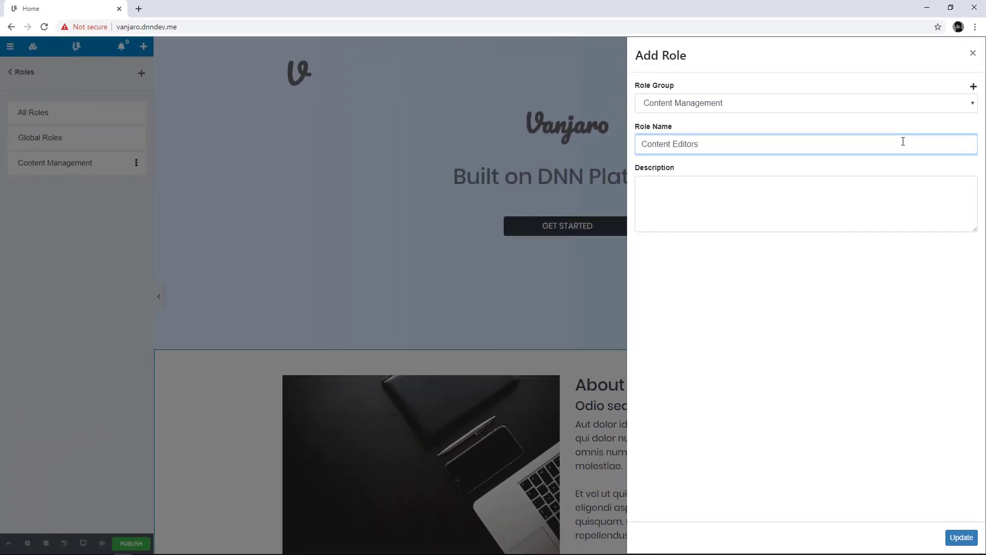
pyautogui.click(961, 537)
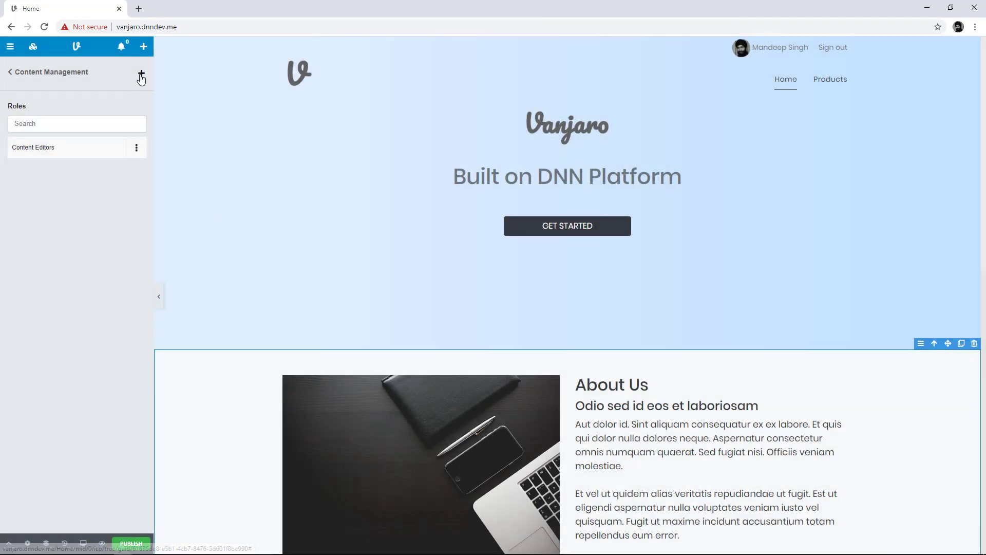
# Add a 'Content Managers' role to the Content Management group and save it
pyautogui.click(140, 73)
pyautogui.click(761, 109)
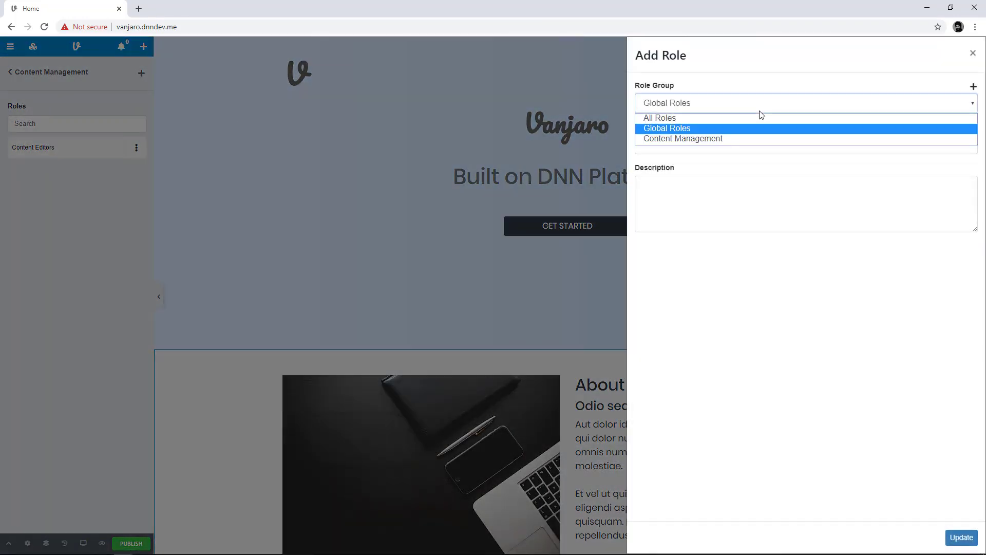
pyautogui.click(755, 138)
pyautogui.click(746, 140)
pyautogui.write('C')
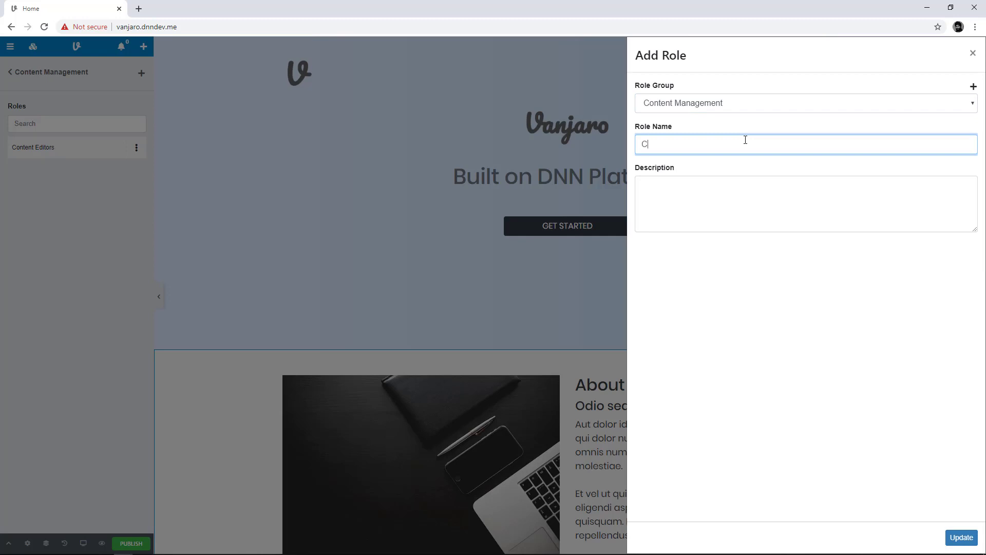
pyautogui.write('ontent Managers')
pyautogui.click(962, 538)
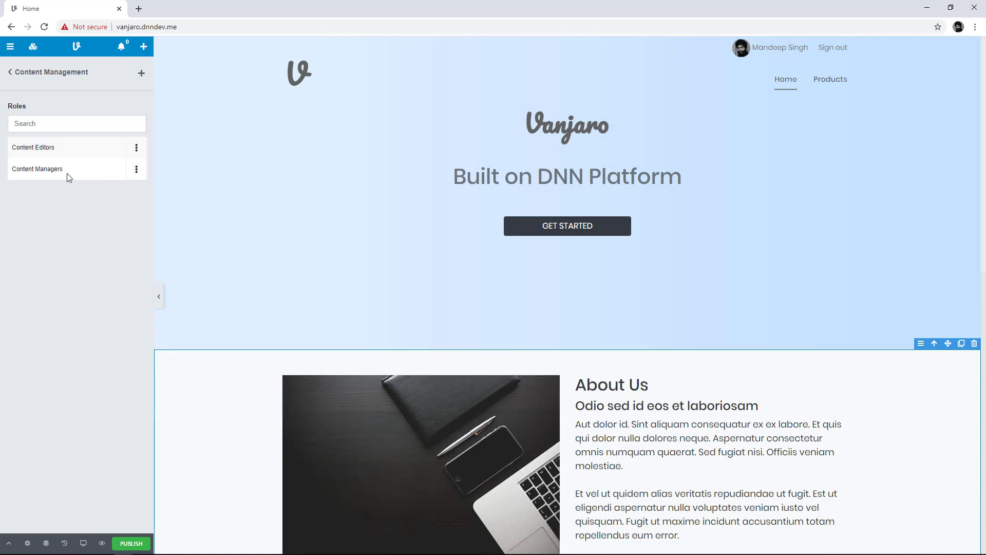
# In Site > Users, create a user with name, e-mail and a manually set password
pyautogui.click(38, 73)
pyautogui.click(28, 76)
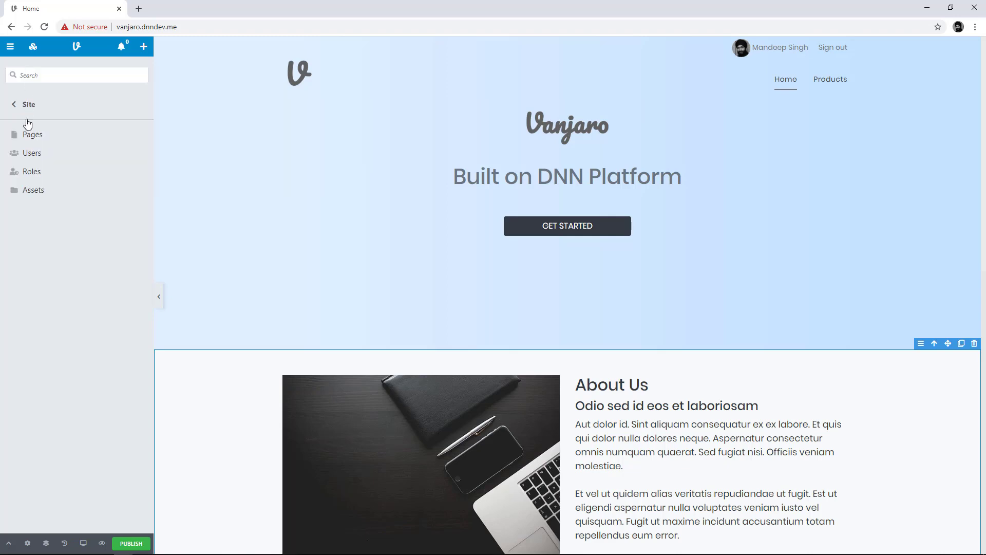
pyautogui.click(34, 156)
pyautogui.click(141, 73)
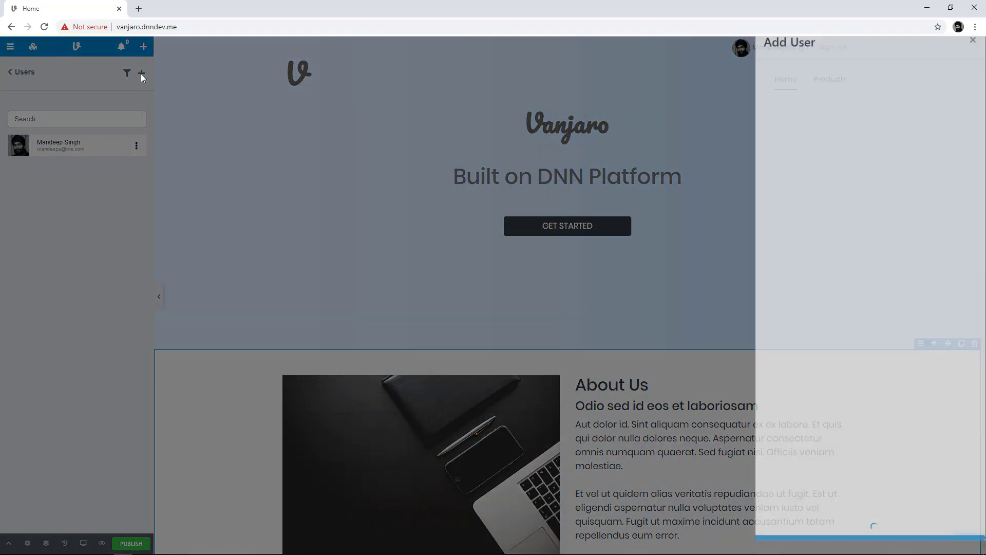
pyautogui.click(847, 92)
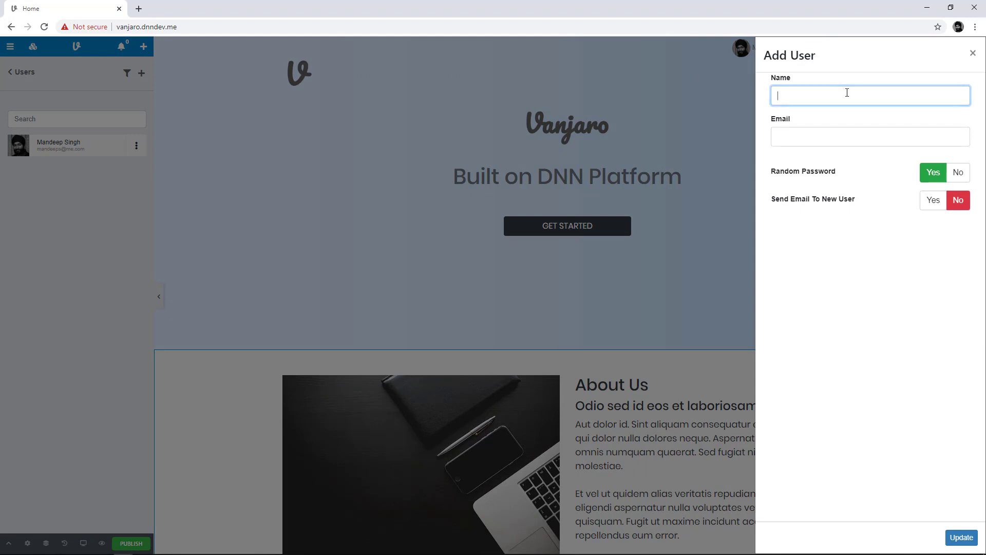
pyautogui.write('Sam')
pyautogui.press('Tab')
pyautogui.write('sam@yoursite.com')
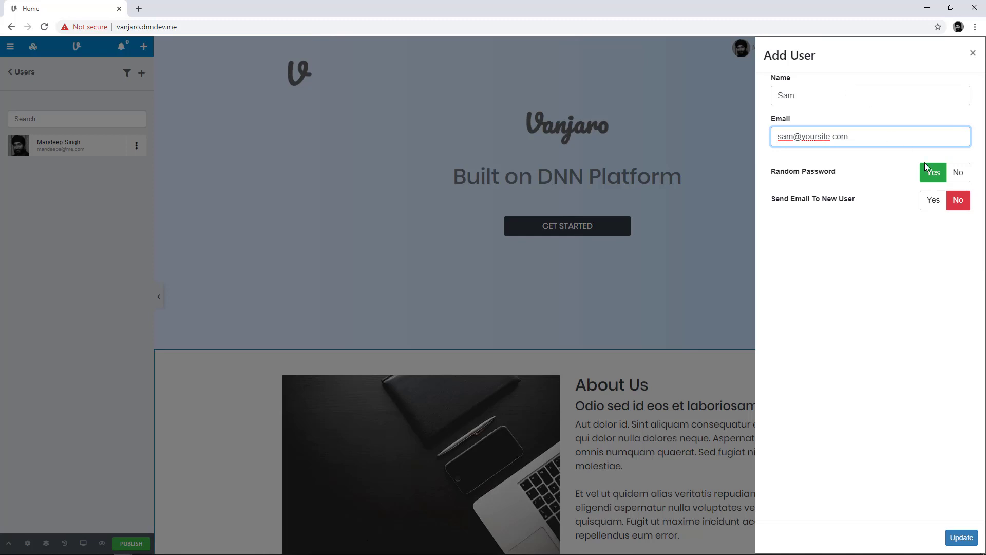
pyautogui.click(958, 173)
pyautogui.click(879, 222)
pyautogui.write('••••••••')
pyautogui.press('Tab')
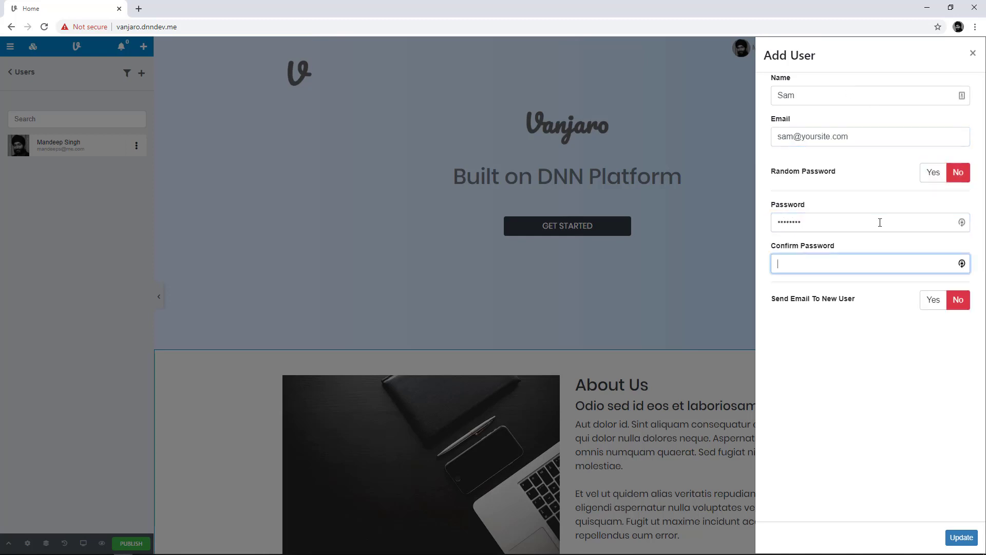
pyautogui.write('••••••••')
pyautogui.click(961, 537)
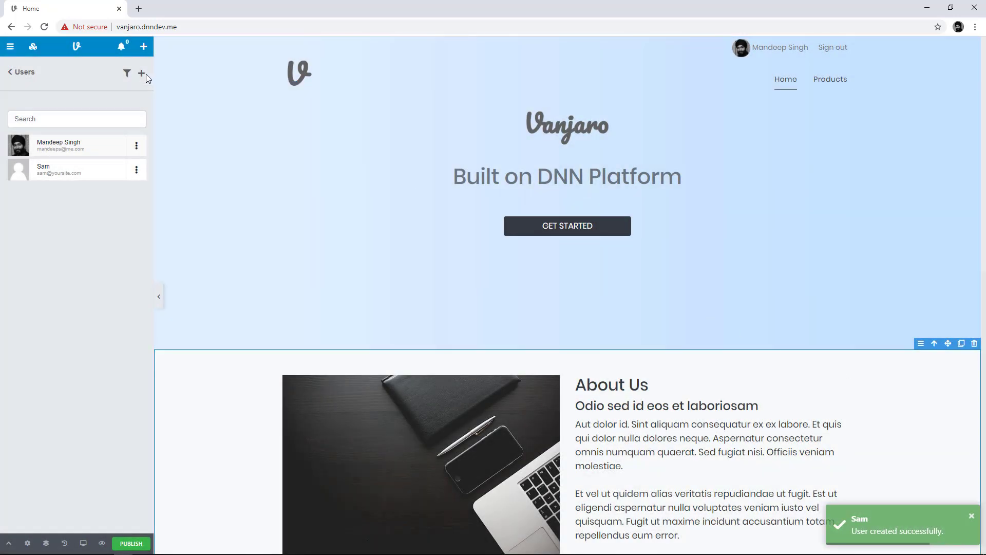
# Create a second user with name, e-mail and a chosen, confirmed password
pyautogui.click(142, 74)
pyautogui.click(782, 97)
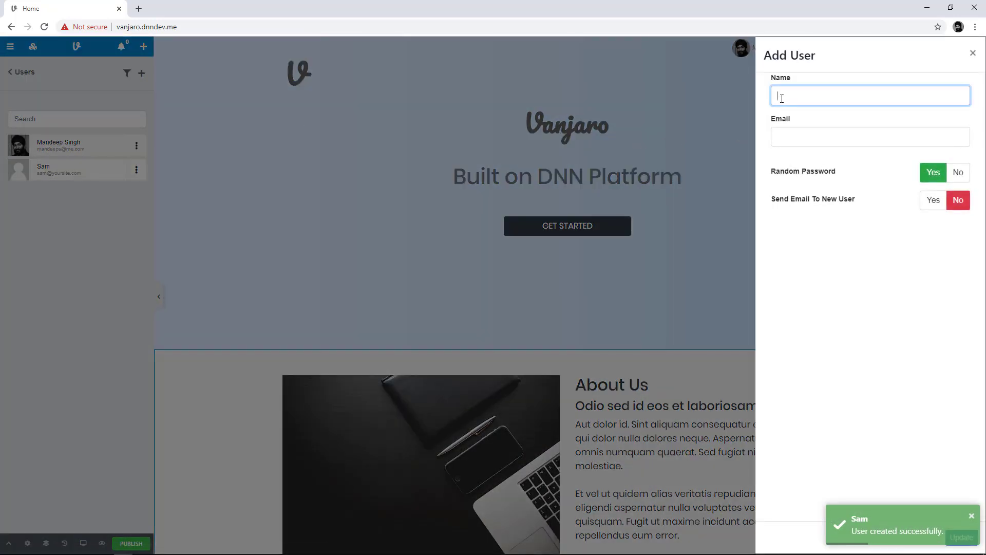
pyautogui.write('John')
pyautogui.press('Tab')
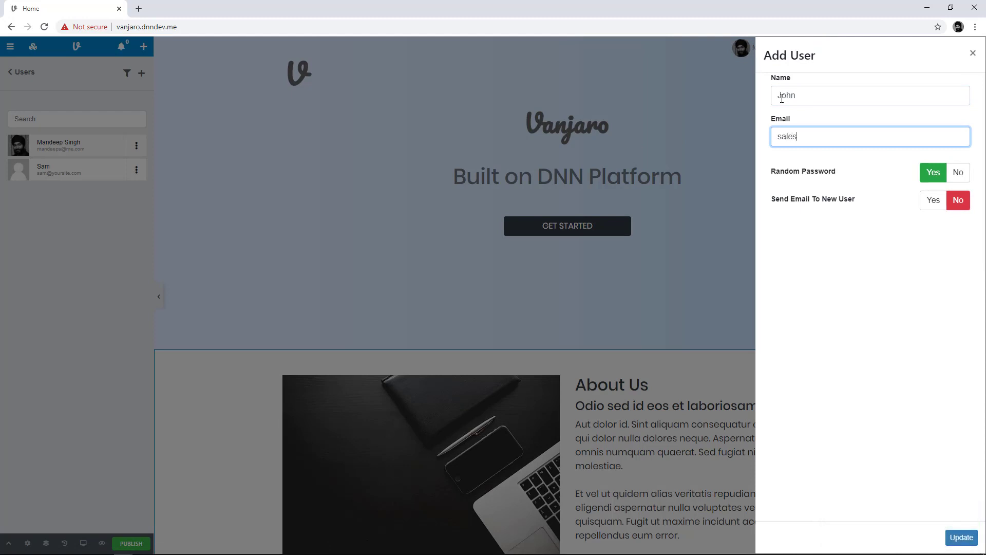
pyautogui.click(958, 172)
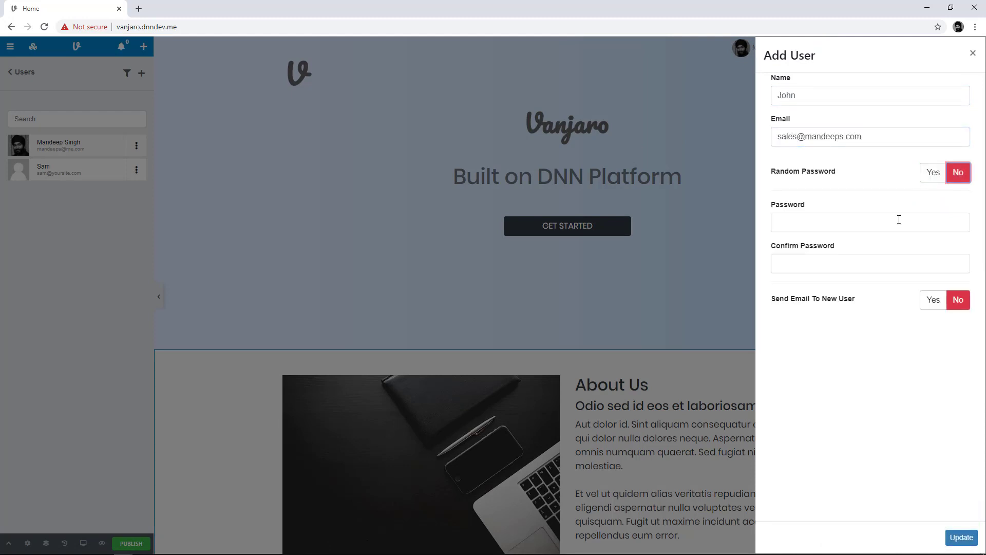
pyautogui.click(899, 221)
pyautogui.write('*******')
pyautogui.press('Tab')
pyautogui.write('****')
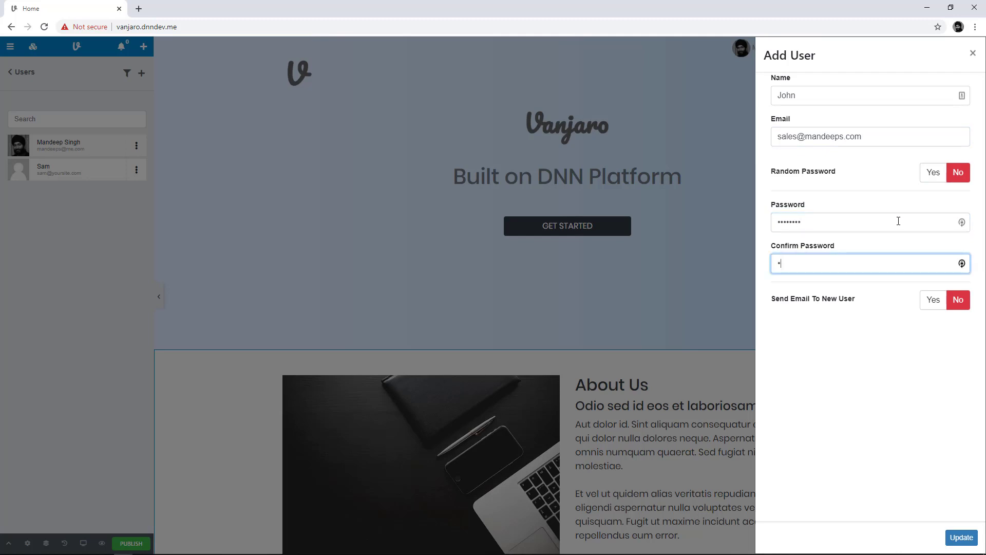
pyautogui.write('***')
pyautogui.click(961, 537)
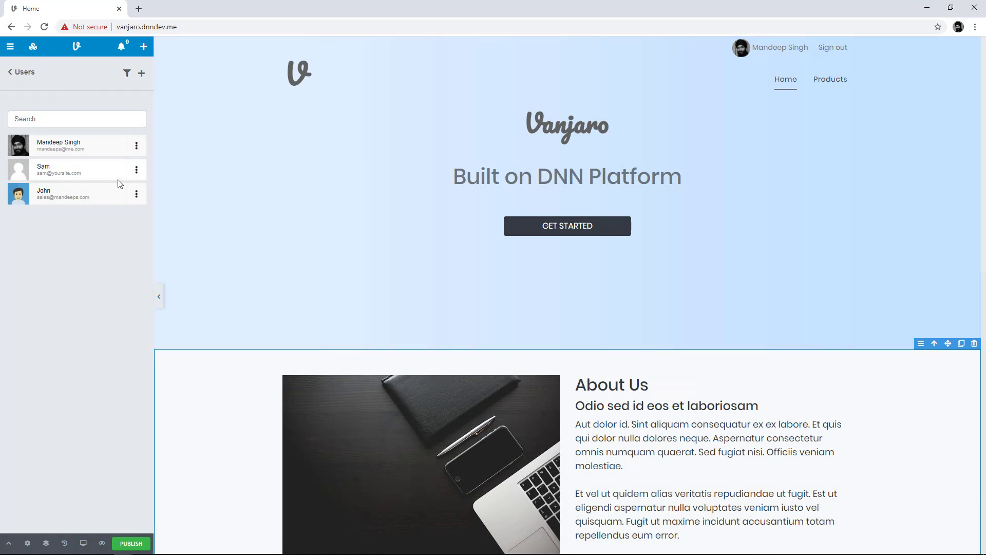
pyautogui.click(136, 170)
# Assign the Content Editors role to the second user and close the panel
pyautogui.click(116, 198)
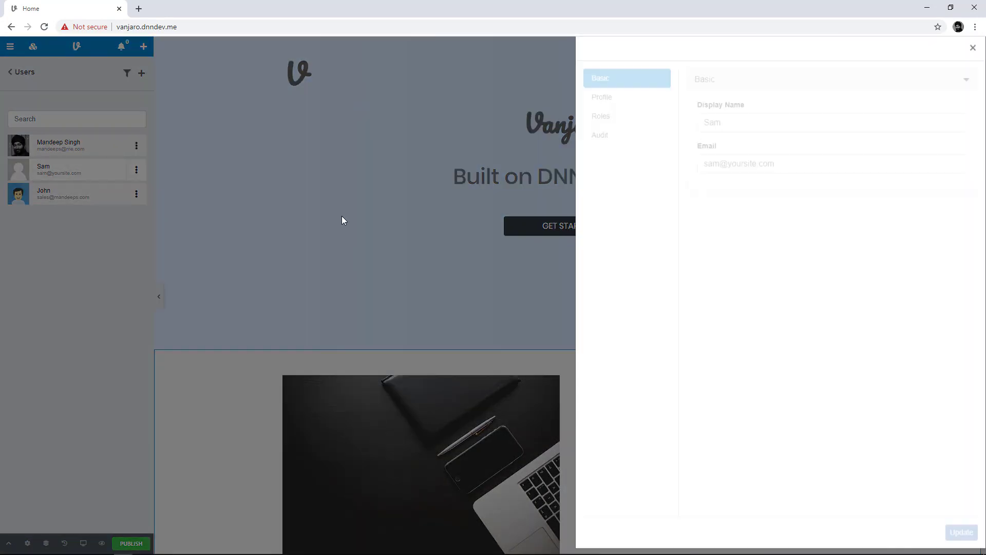
pyautogui.click(604, 140)
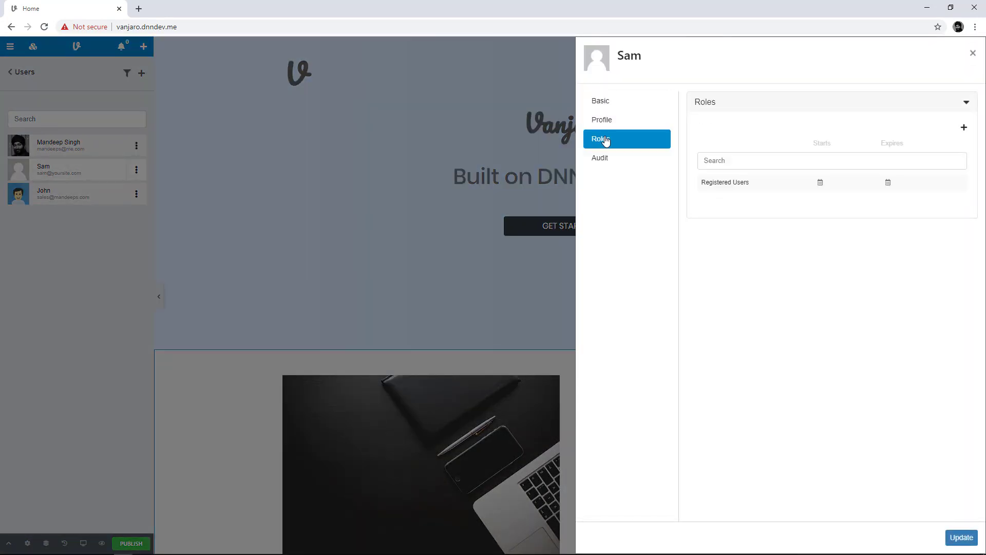
pyautogui.click(964, 128)
pyautogui.write('editor')
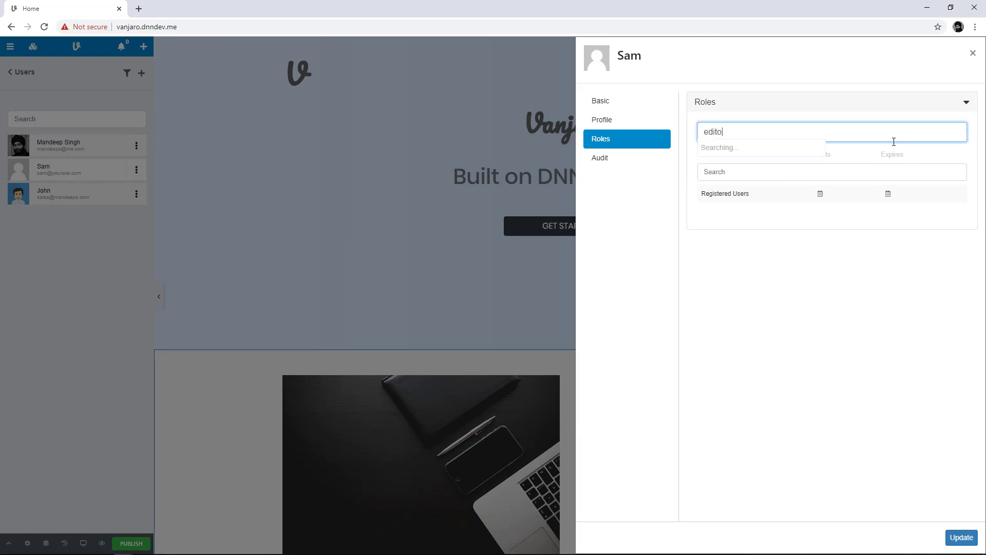
pyautogui.click(770, 149)
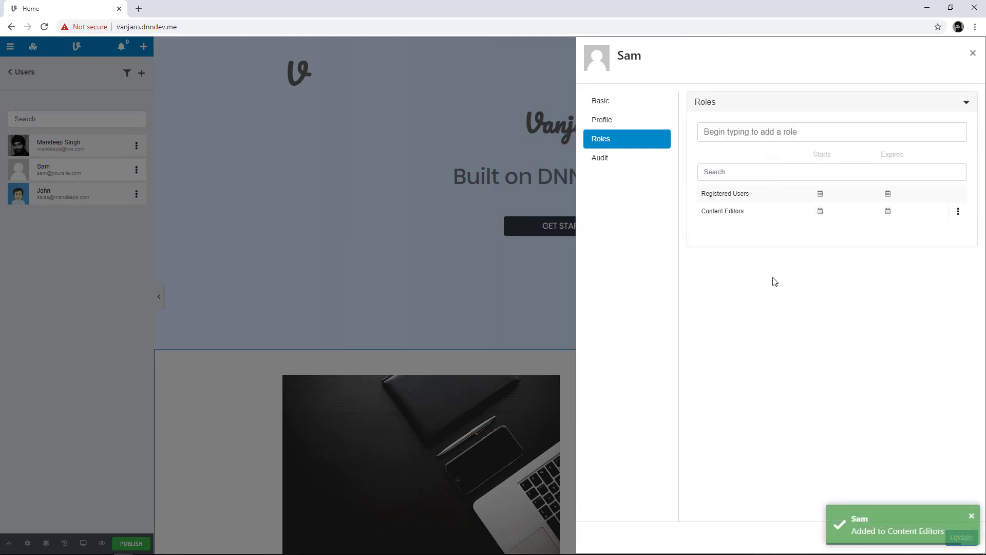
pyautogui.click(971, 54)
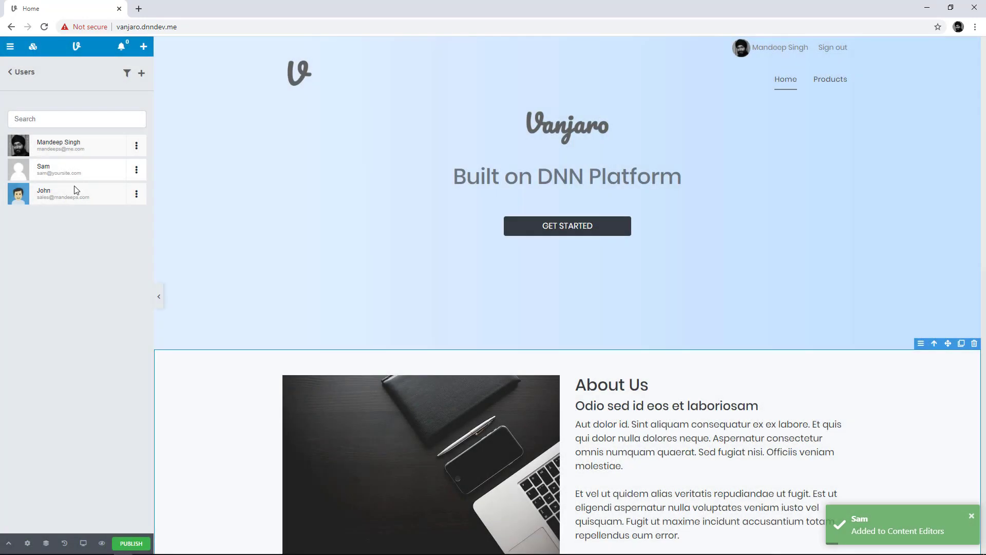
# Assign the Content Managers role to the third user and close the panel
pyautogui.click(137, 194)
pyautogui.click(109, 228)
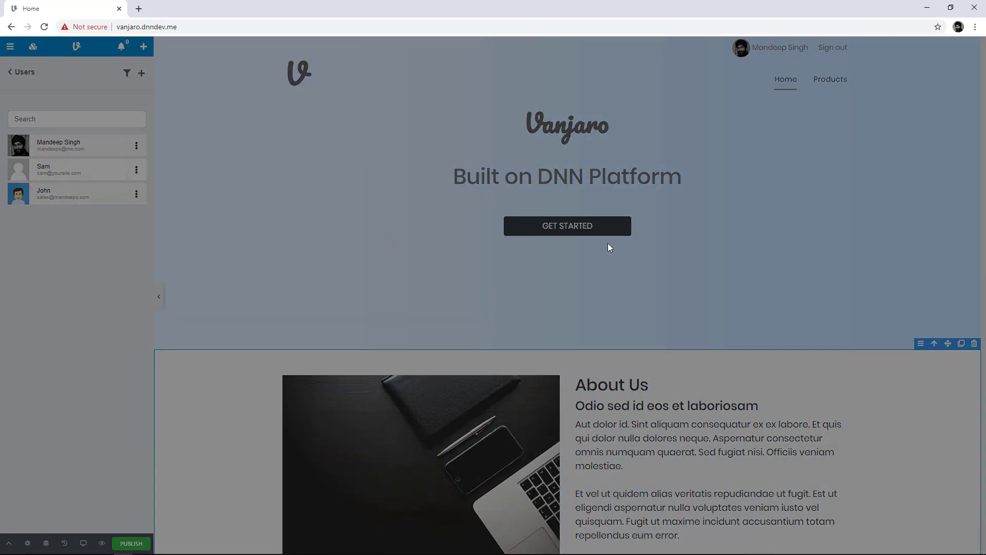
pyautogui.click(603, 142)
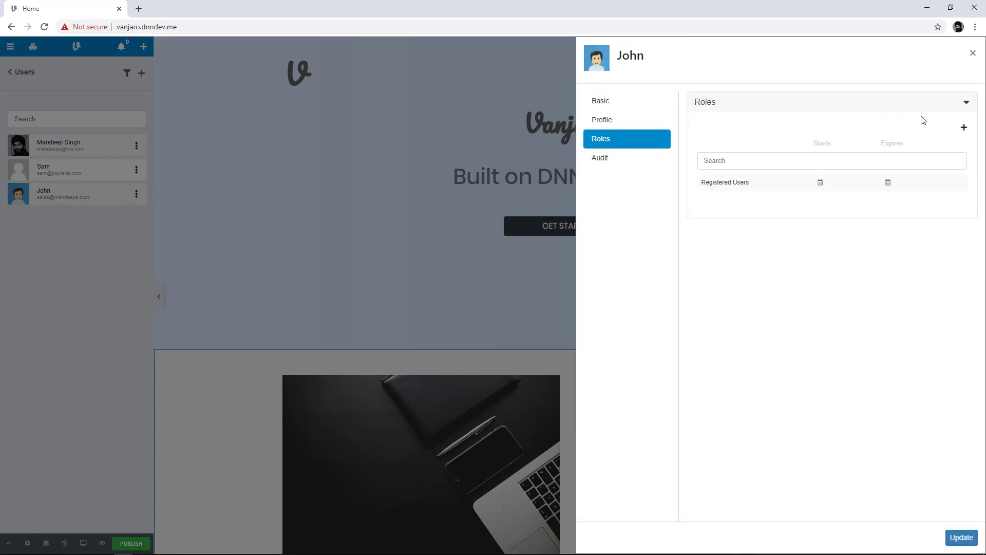
pyautogui.click(964, 129)
pyautogui.write('mana')
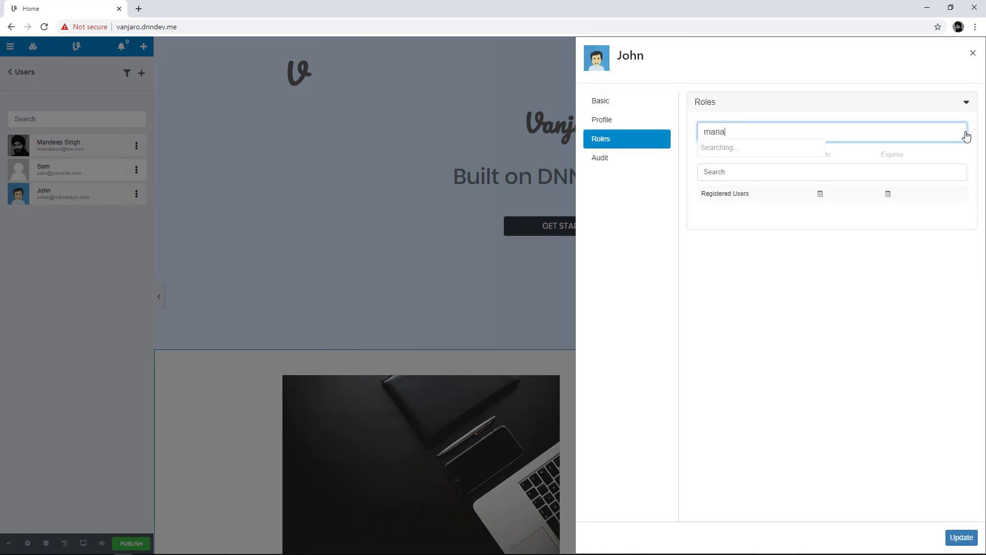
pyautogui.click(809, 148)
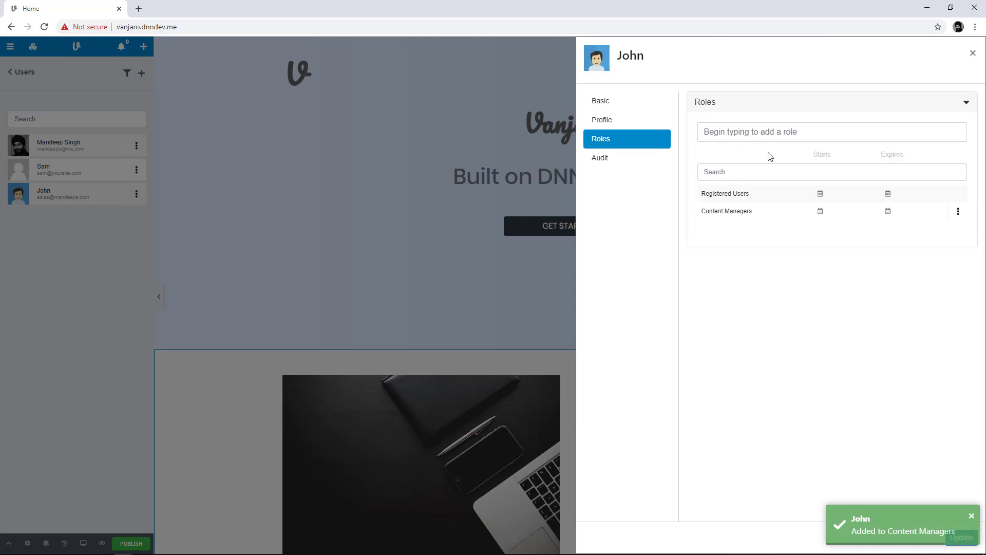
pyautogui.click(973, 53)
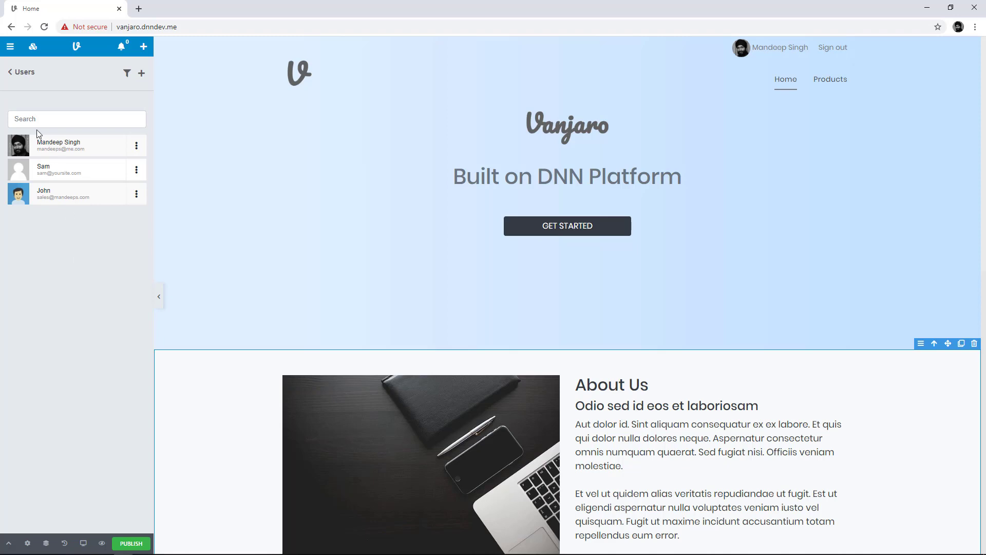
# In Settings > Content Editing, review the Content Staging workflow's states and description
pyautogui.click(10, 48)
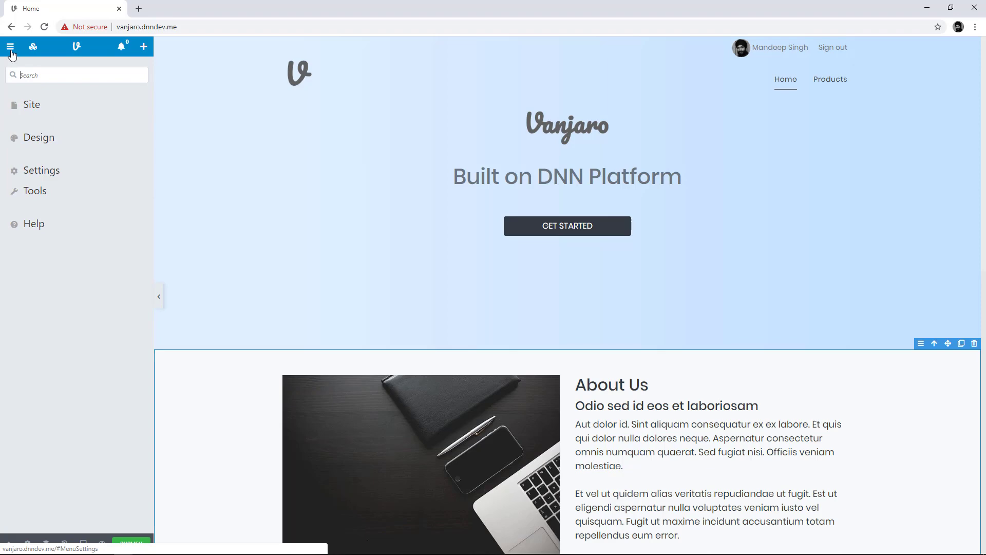
pyautogui.click(37, 171)
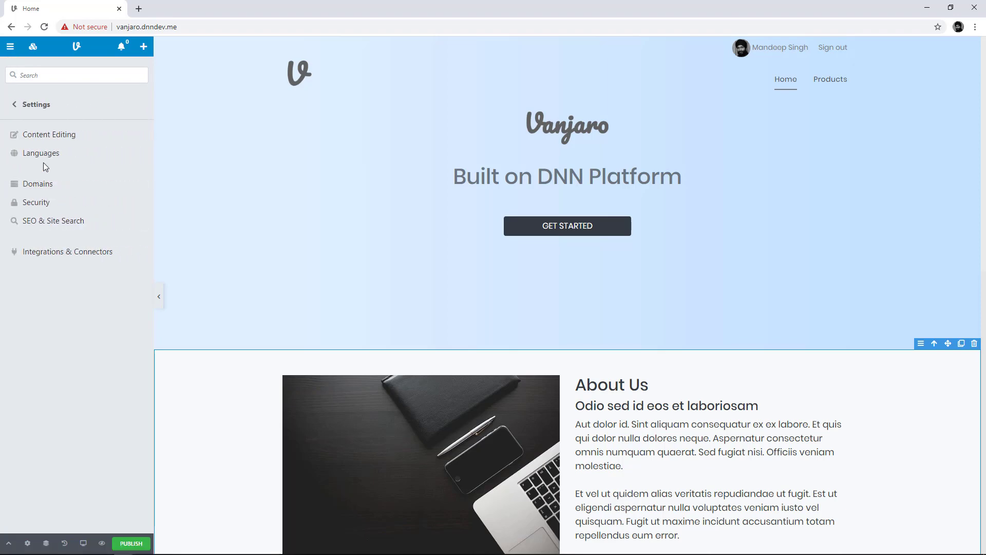
pyautogui.click(64, 139)
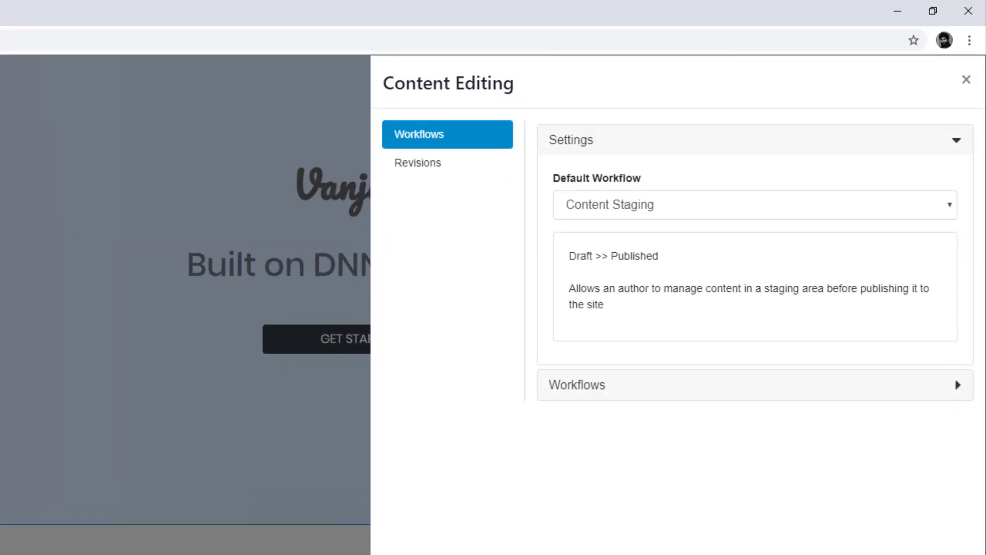
pyautogui.click(595, 390)
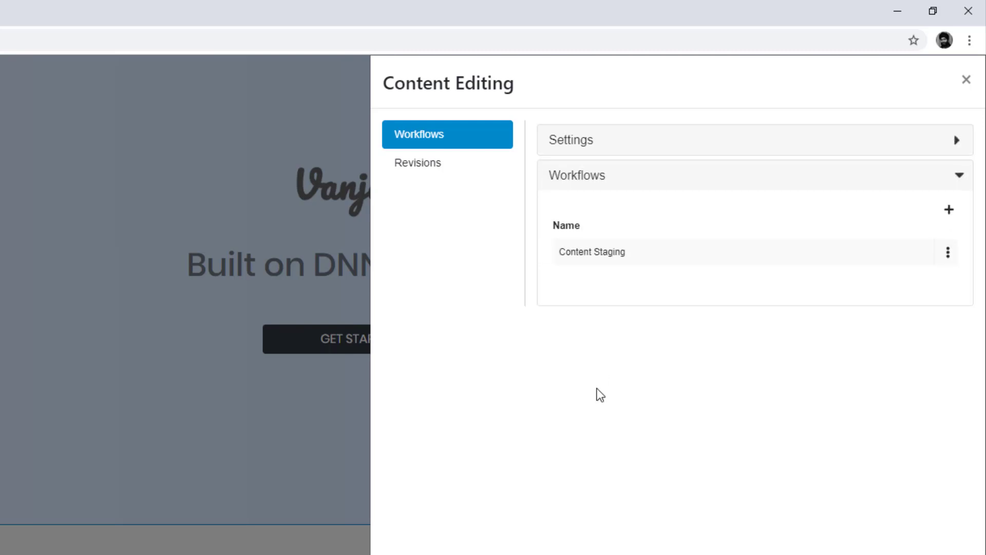
pyautogui.click(945, 258)
pyautogui.click(934, 282)
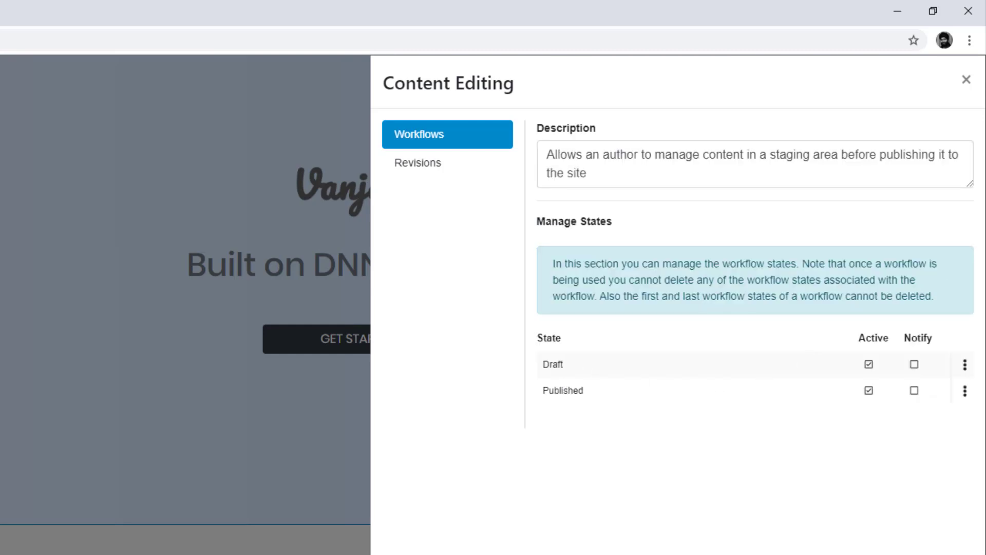
pyautogui.click(879, 552)
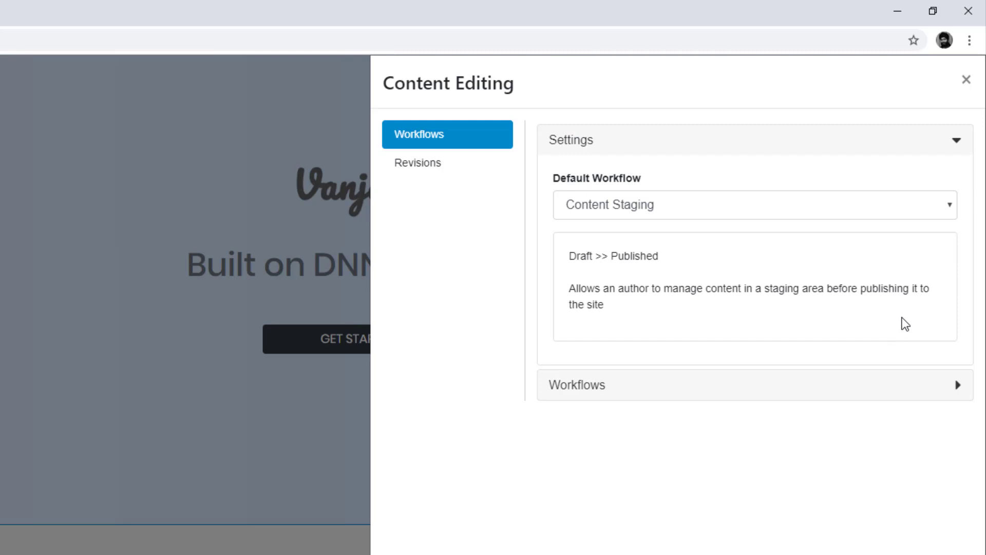
# Expand Workflows and start a new, blank workflow form
pyautogui.click(592, 394)
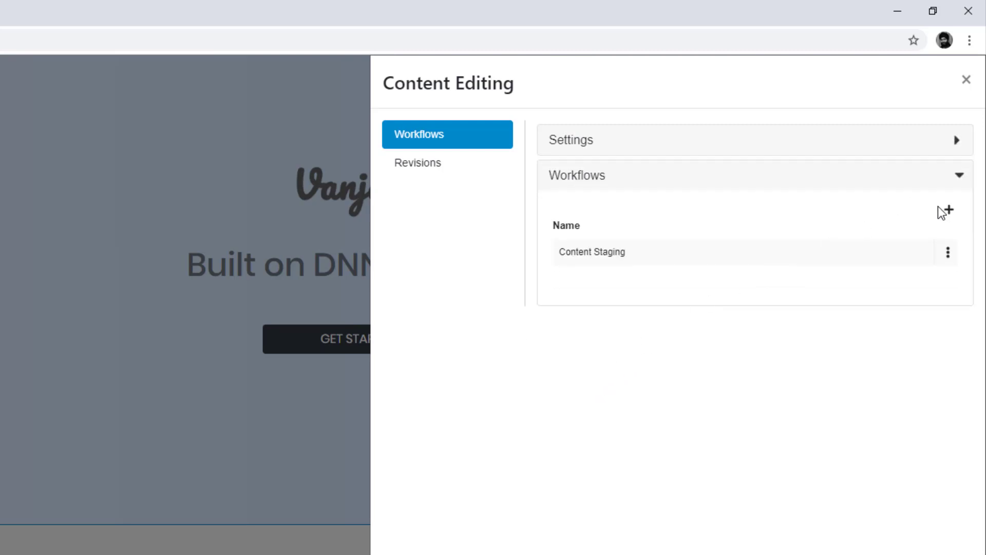
pyautogui.click(948, 208)
pyautogui.click(717, 160)
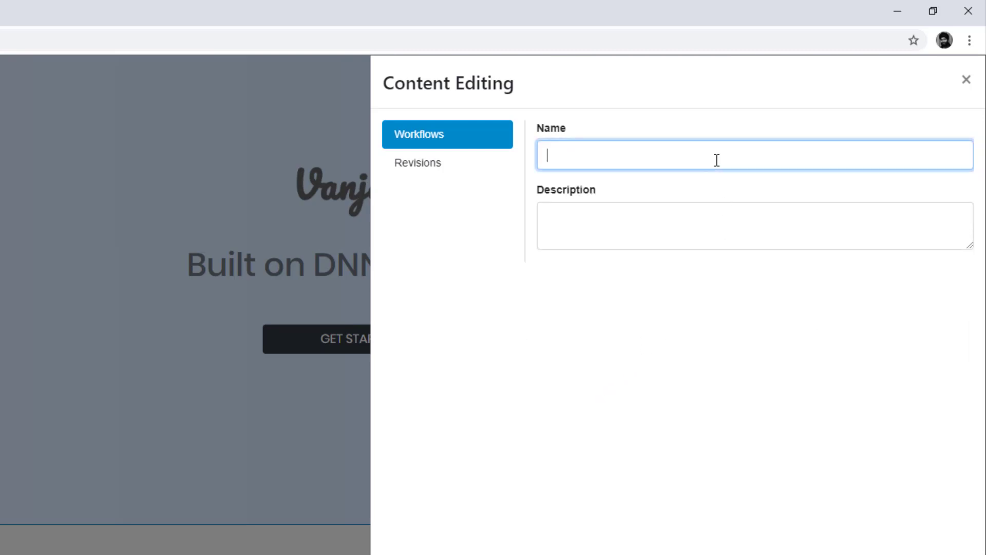
# Name the workflow 'Content Approval' with description 'Content must be approved before it's published'
pyautogui.write('Content Approval')
pyautogui.press('Tab')
pyautogui.write('Cont')
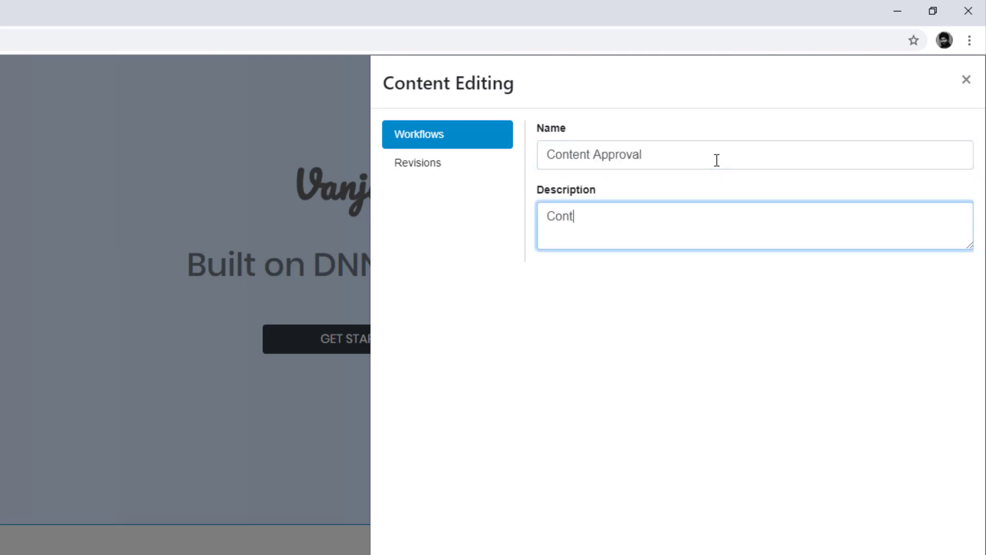
pyautogui.write('ent must be approved')
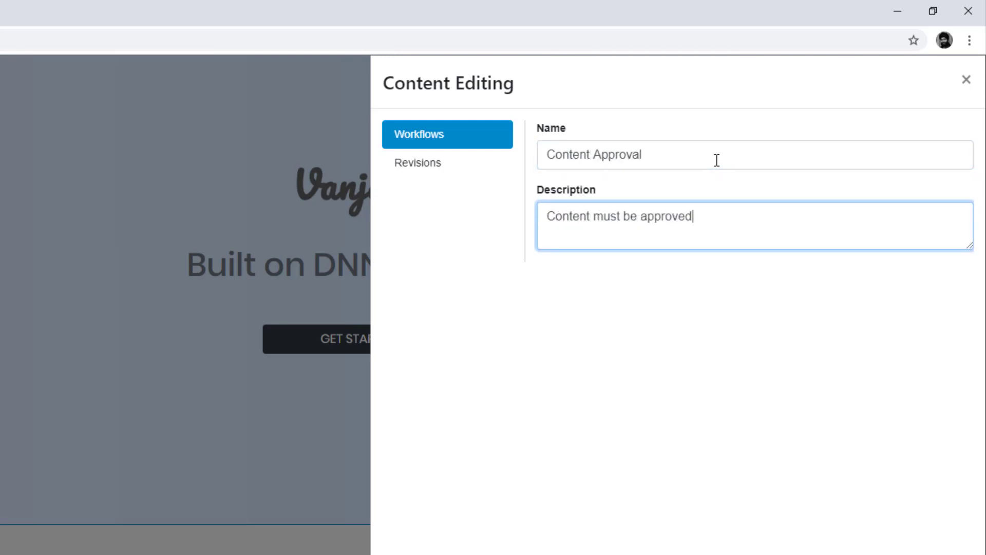
pyautogui.write(" before it's published")
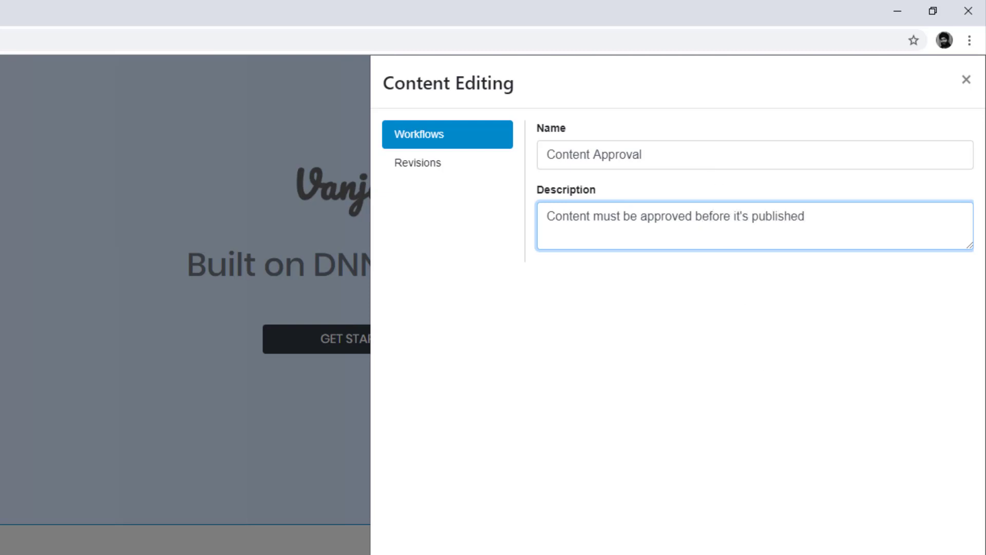
pyautogui.press('Tab')
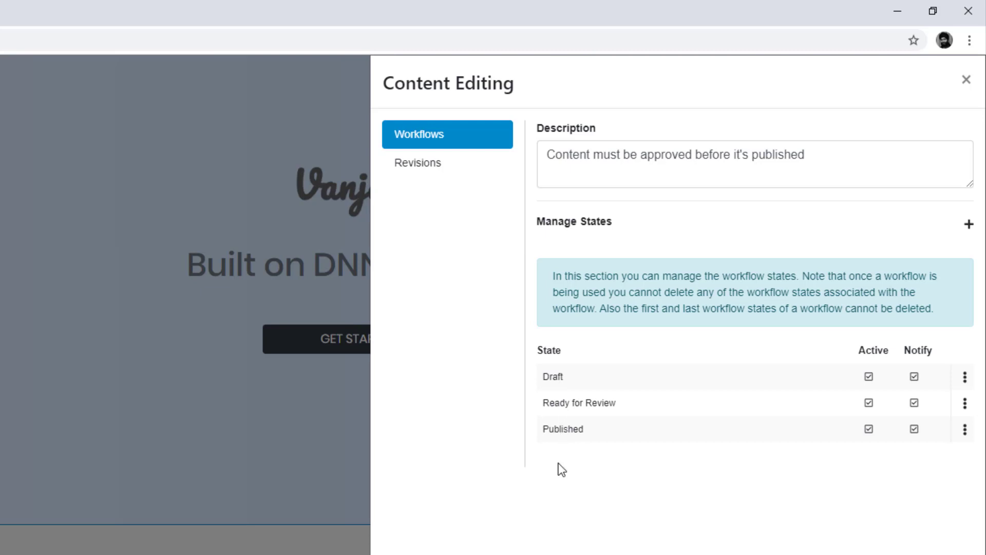
# Check the Draft, Published and Ready for Review option menus, then open Draft's settings
pyautogui.click(971, 382)
pyautogui.click(964, 436)
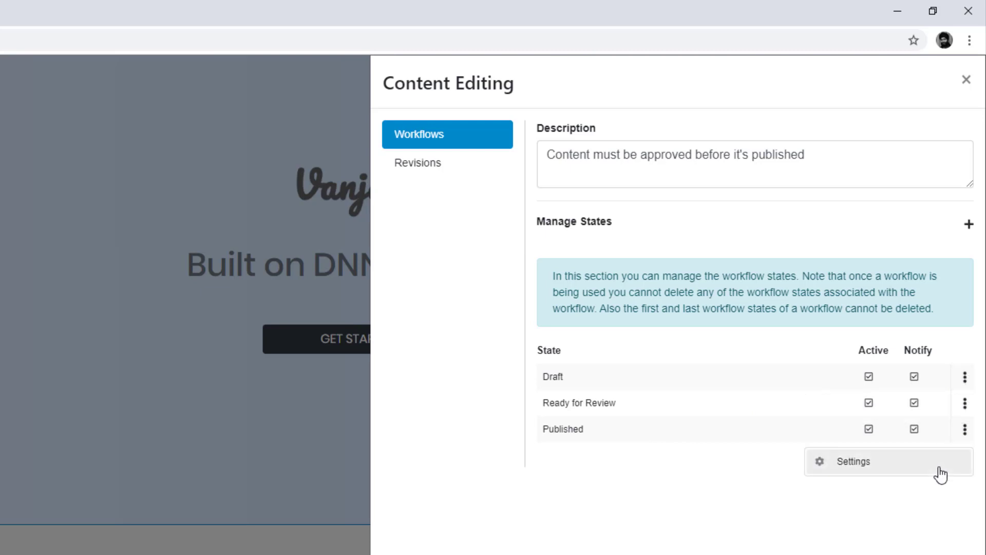
pyautogui.click(966, 405)
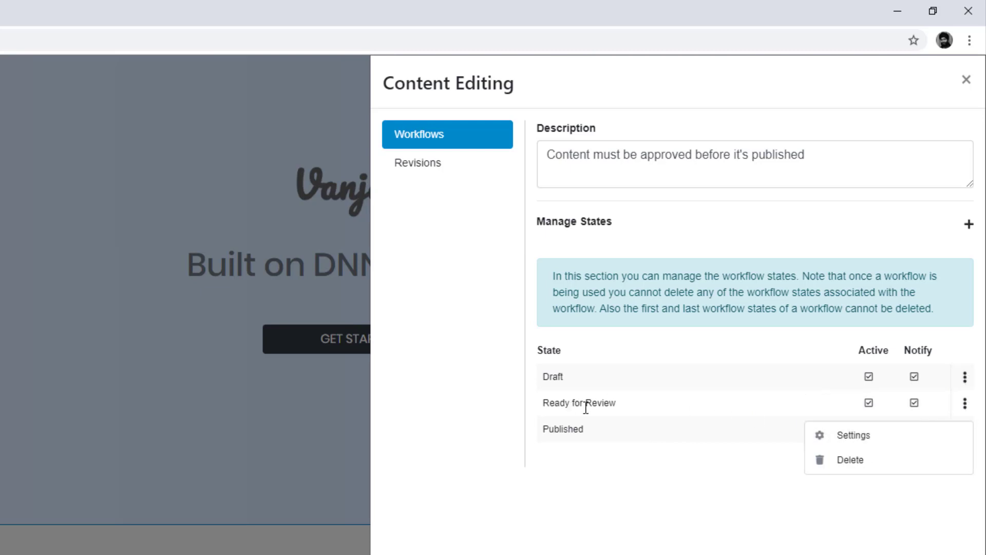
pyautogui.click(613, 486)
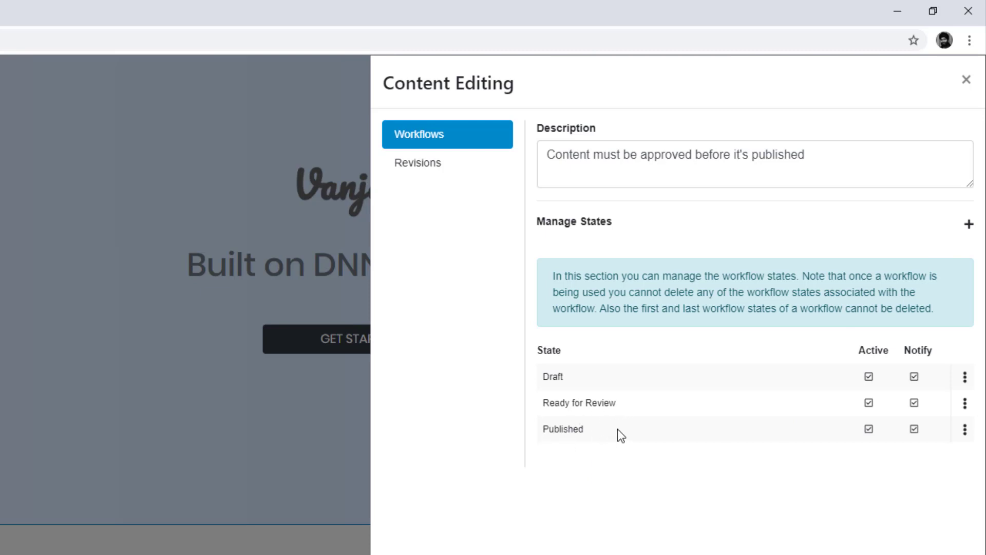
pyautogui.click(955, 392)
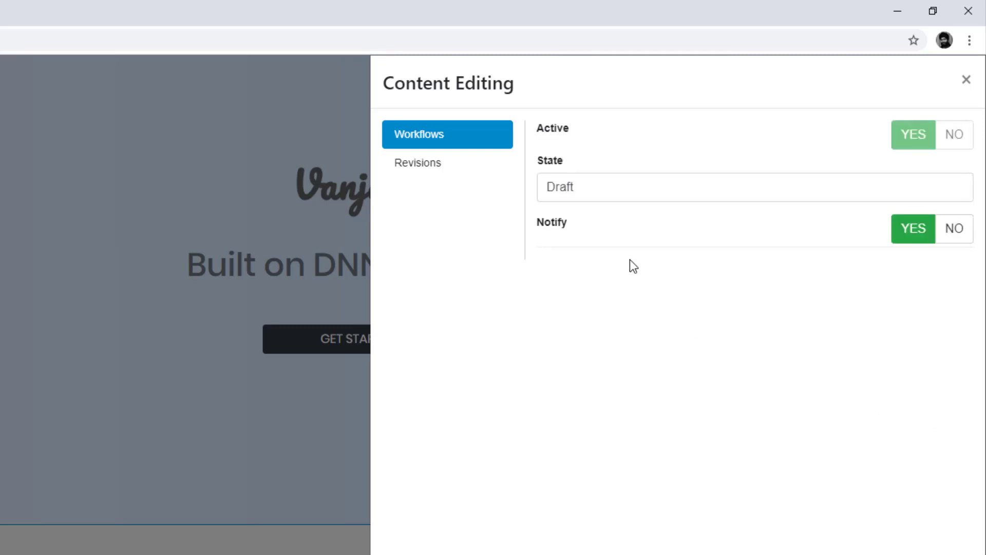
# Leave the Draft state's name unchanged and open the Ready for Review state's settings
pyautogui.doubleClick(557, 186)
pyautogui.click(574, 292)
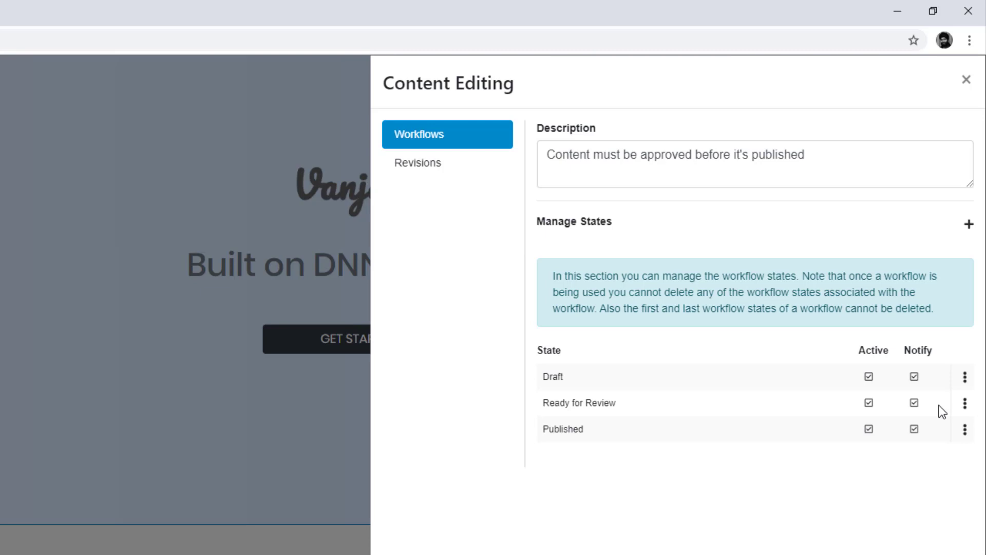
pyautogui.click(964, 403)
pyautogui.click(940, 441)
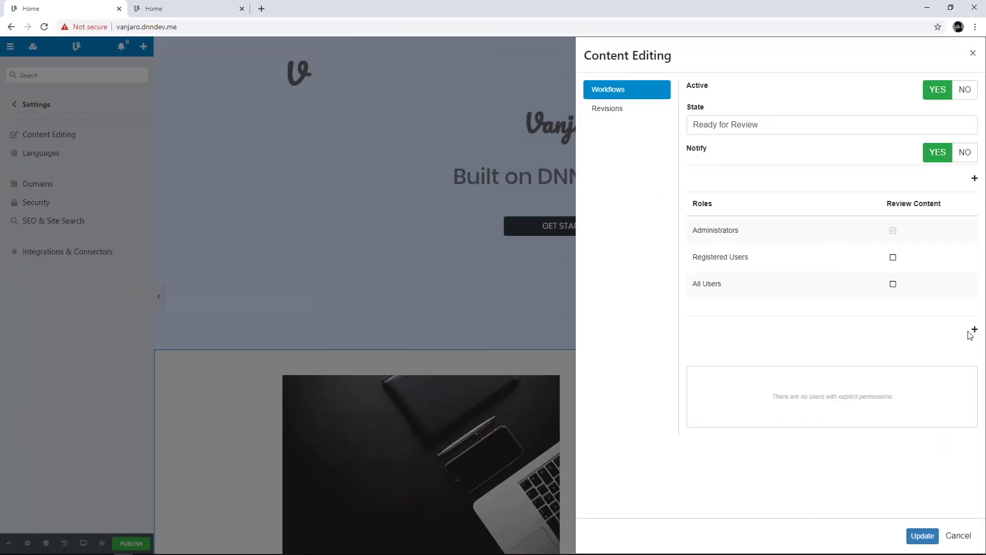
# Add a specific user as a reviewer of the Ready for Review state
pyautogui.click(974, 329)
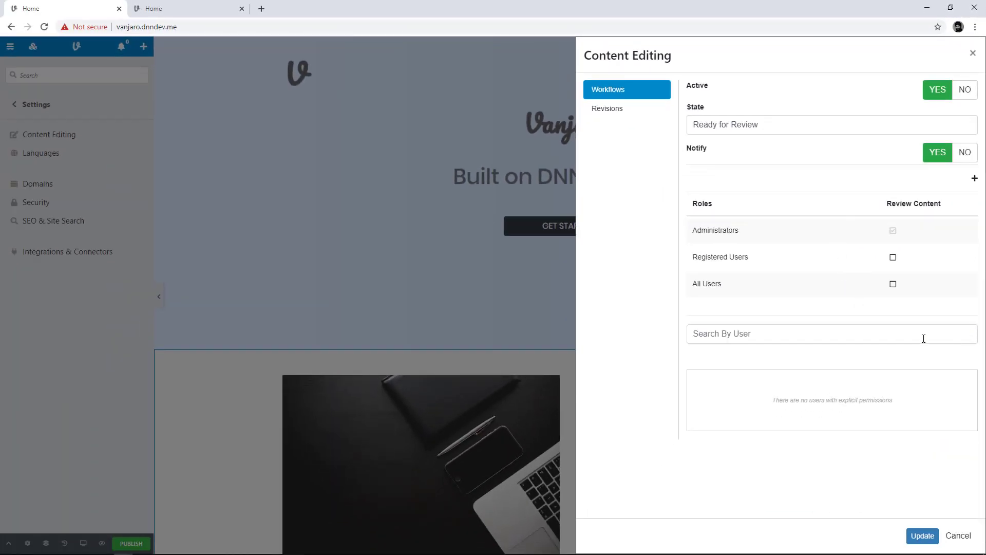
pyautogui.click(895, 341)
pyautogui.write('john')
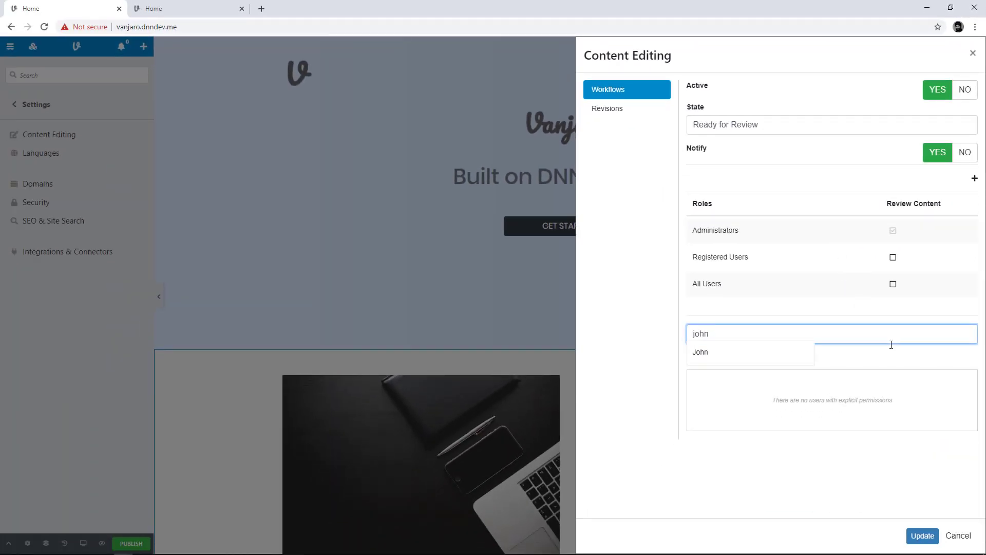
pyautogui.click(797, 353)
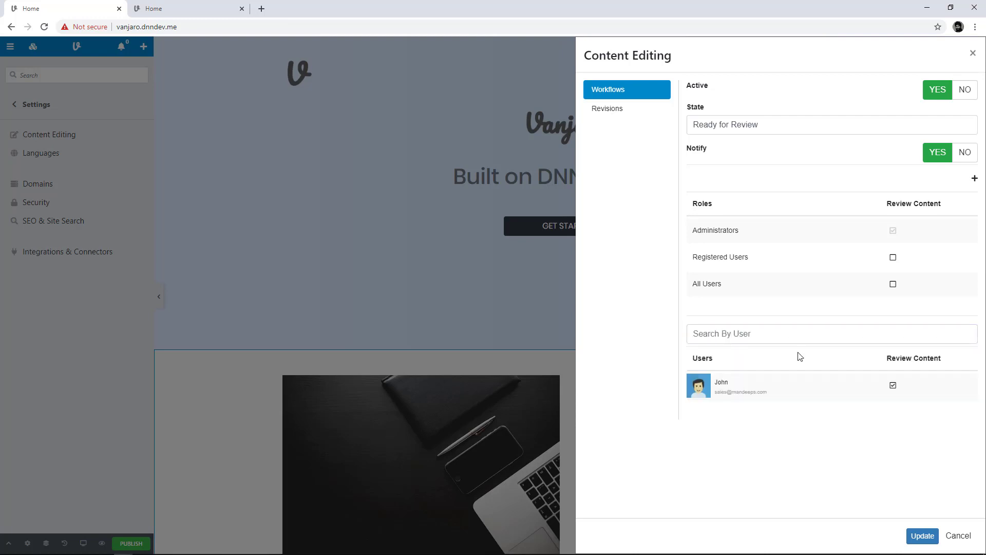
# Add Content Managers as a reviewer role, turn off the user's review rights, and save
pyautogui.click(974, 179)
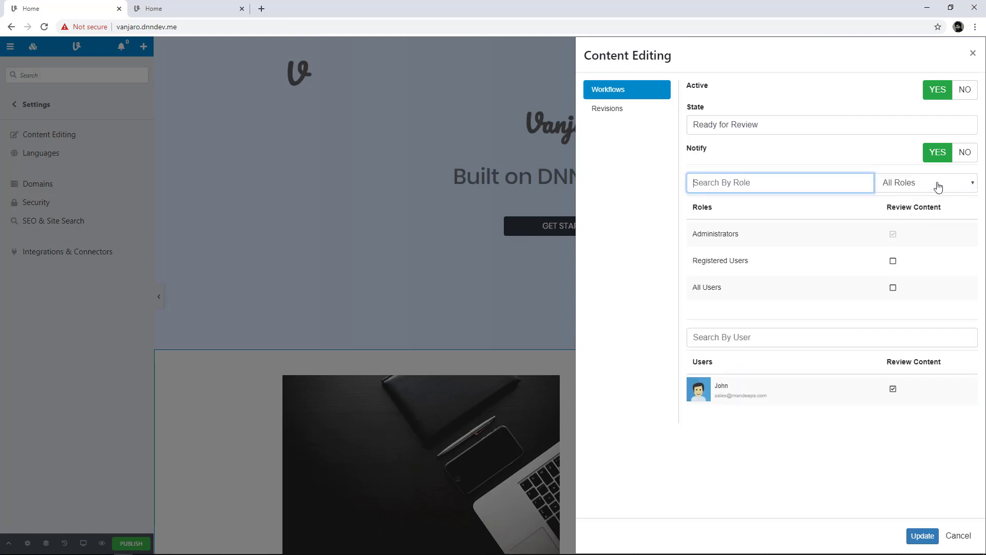
pyautogui.write('mana')
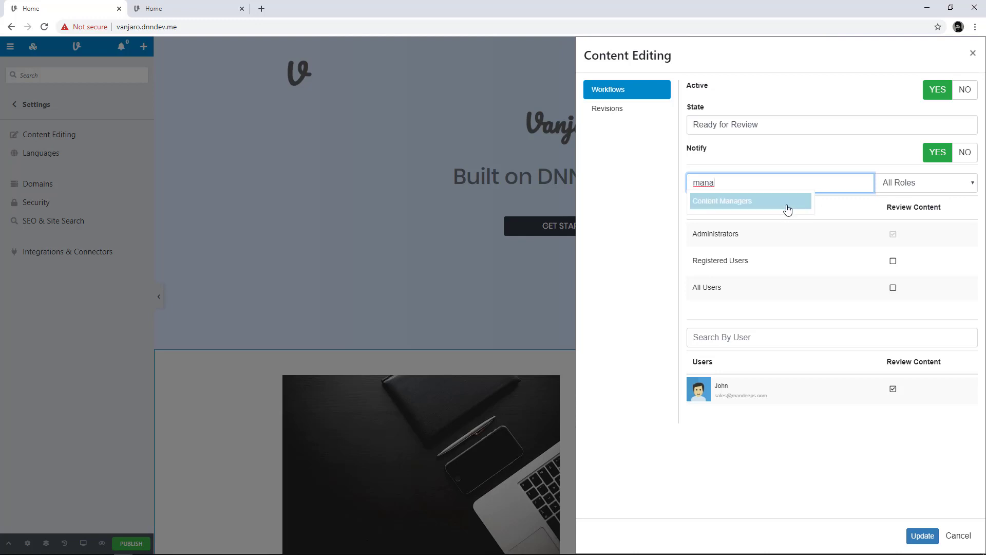
pyautogui.click(788, 208)
pyautogui.scroll(-1, 824, 258)
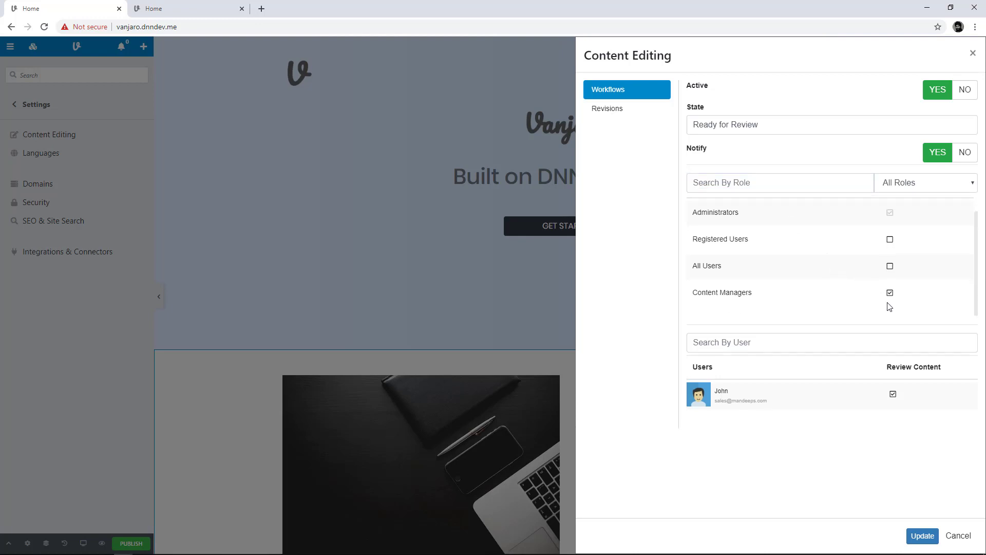
pyautogui.click(893, 396)
pyautogui.click(919, 542)
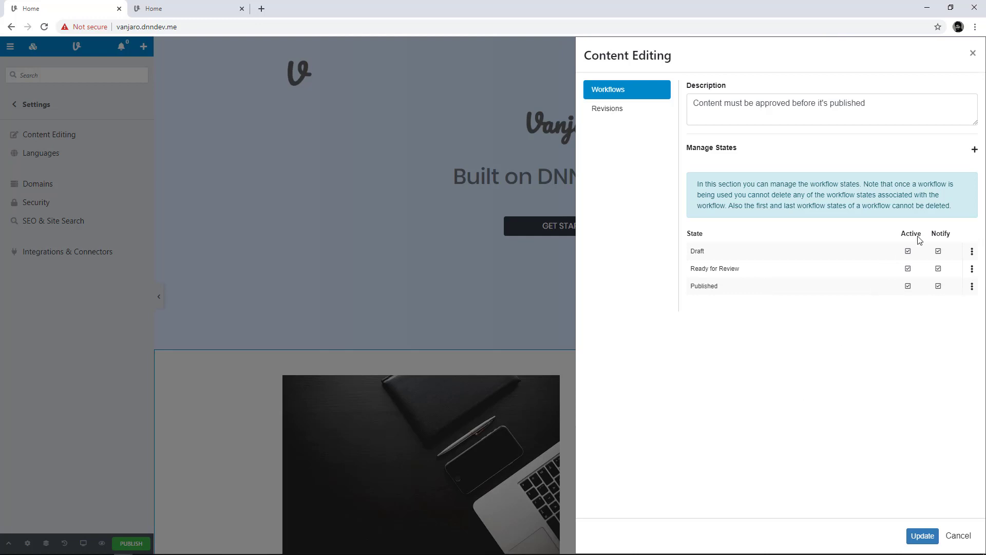
# Discard the unwanted new state and return to the workflow settings overview
pyautogui.click(974, 150)
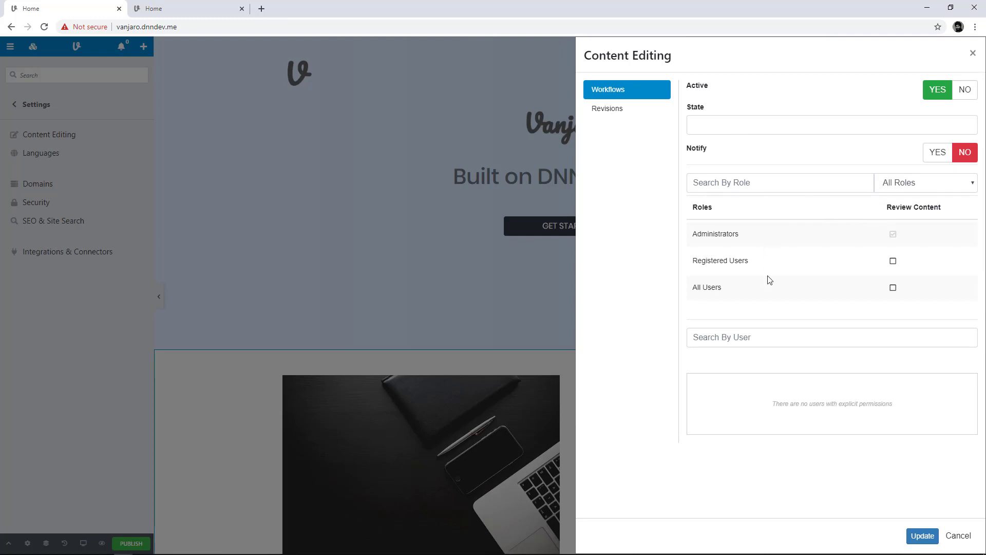
pyautogui.click(948, 539)
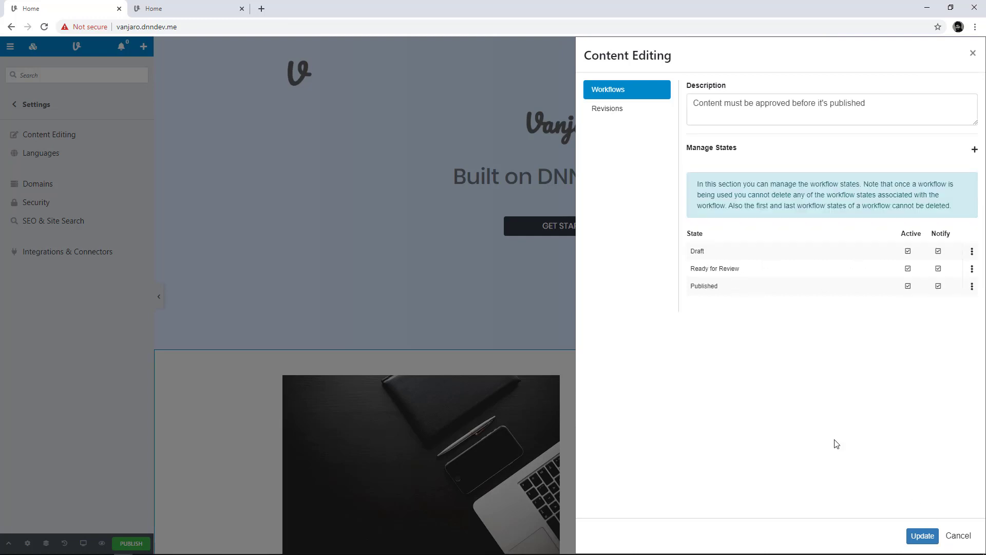
pyautogui.click(910, 535)
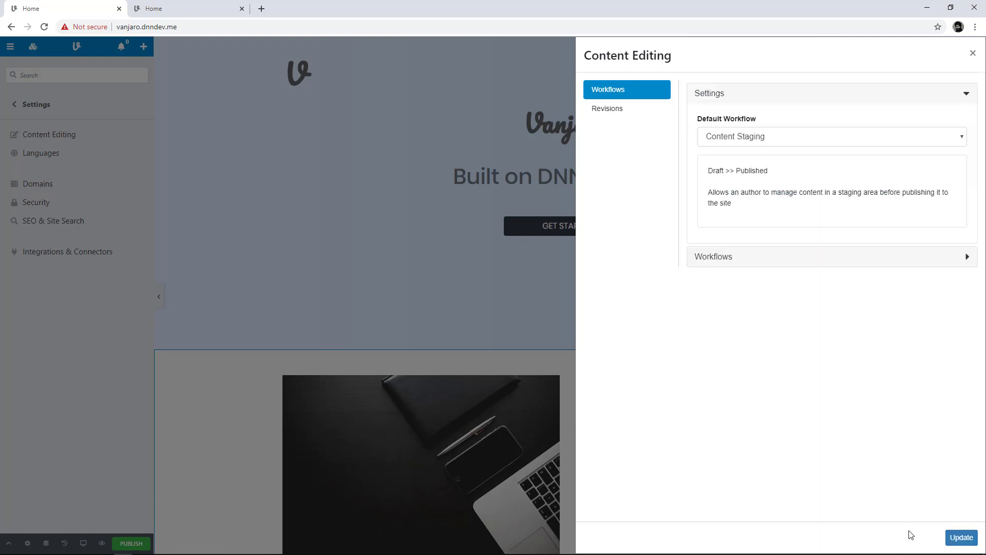
# Select Content Approval as the default workflow and review its Draft, Ready for Review, Published states
pyautogui.click(725, 263)
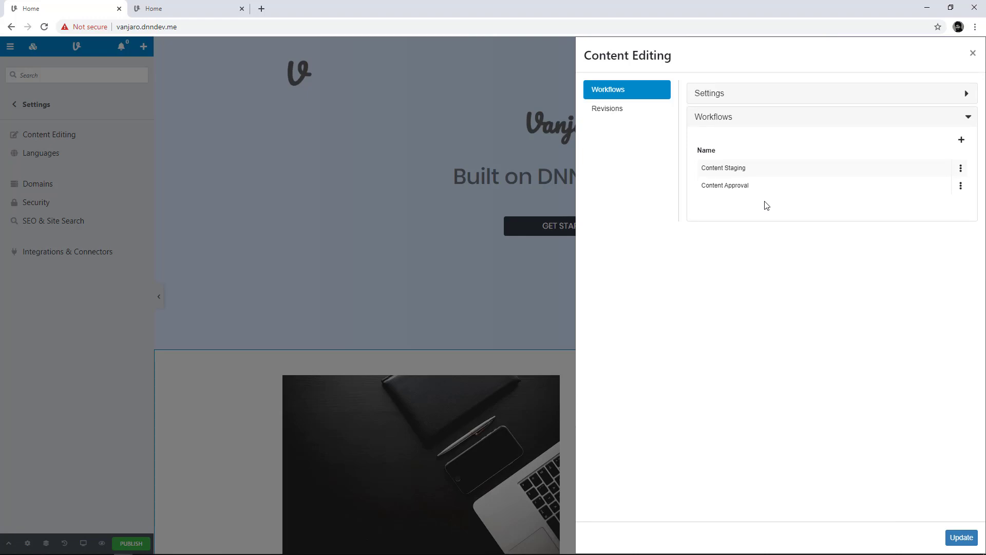
pyautogui.click(715, 97)
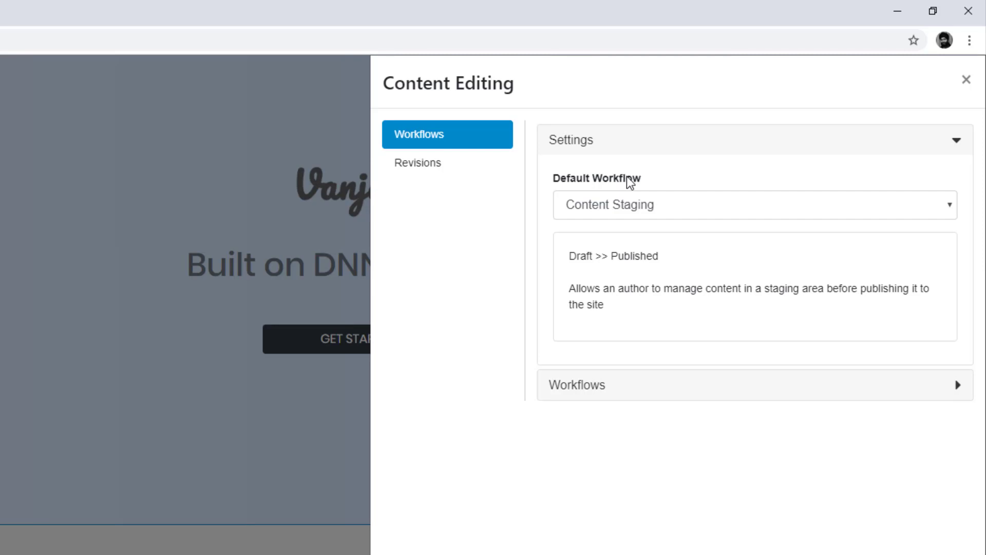
pyautogui.click(606, 205)
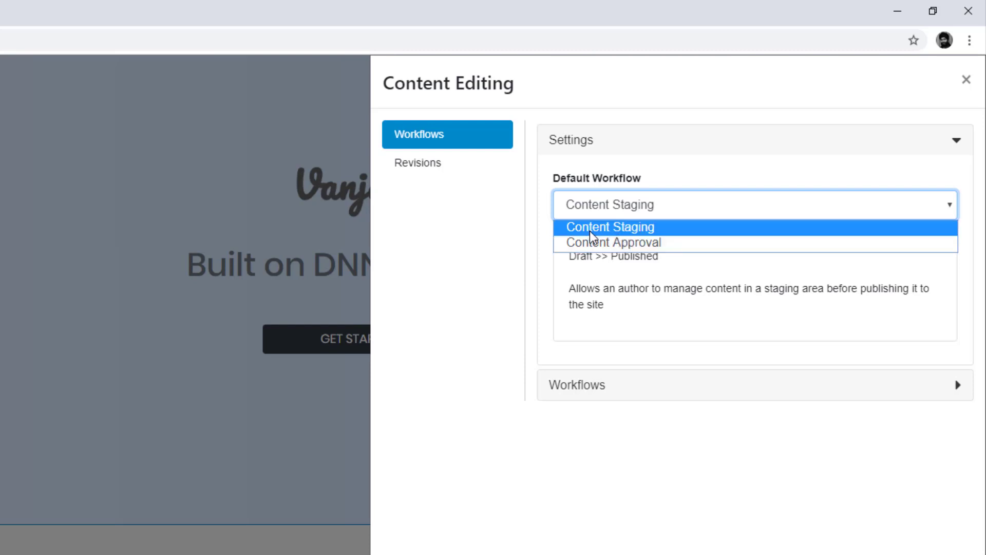
pyautogui.click(641, 241)
pyautogui.click(640, 242)
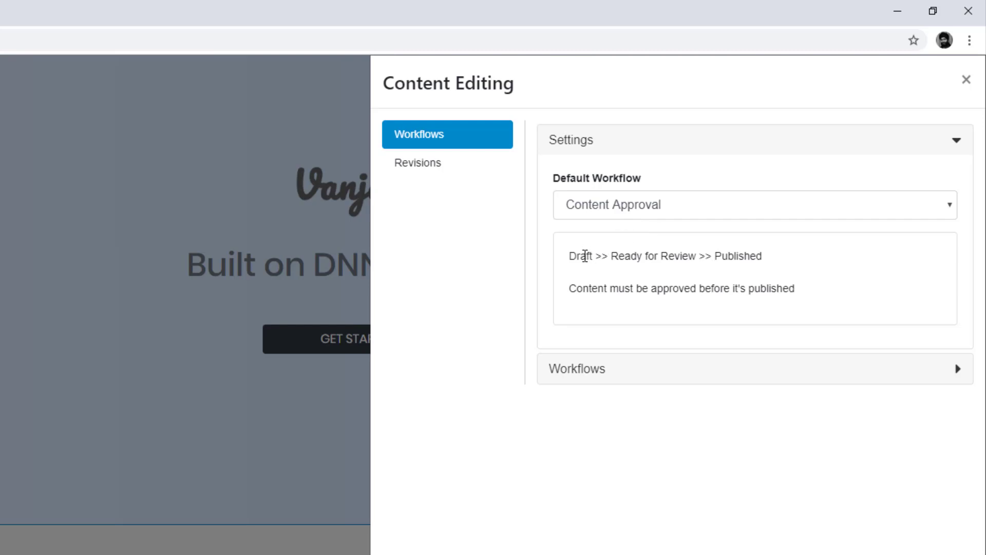
pyautogui.moveTo(611, 256); pyautogui.dragTo(695, 260)
pyautogui.doubleClick(733, 256)
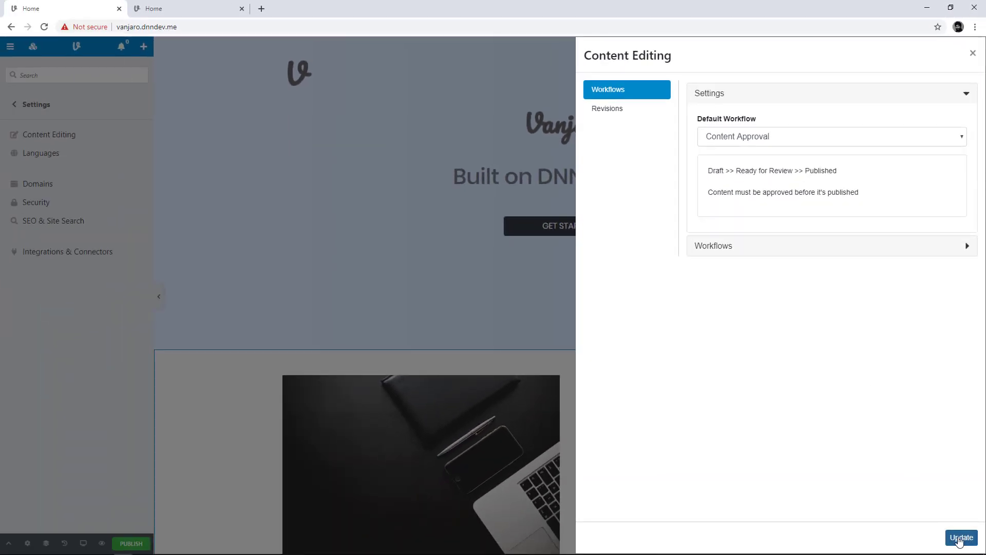
# Save Content Approval as the site default workflow, then open the Products page for editing
pyautogui.click(958, 537)
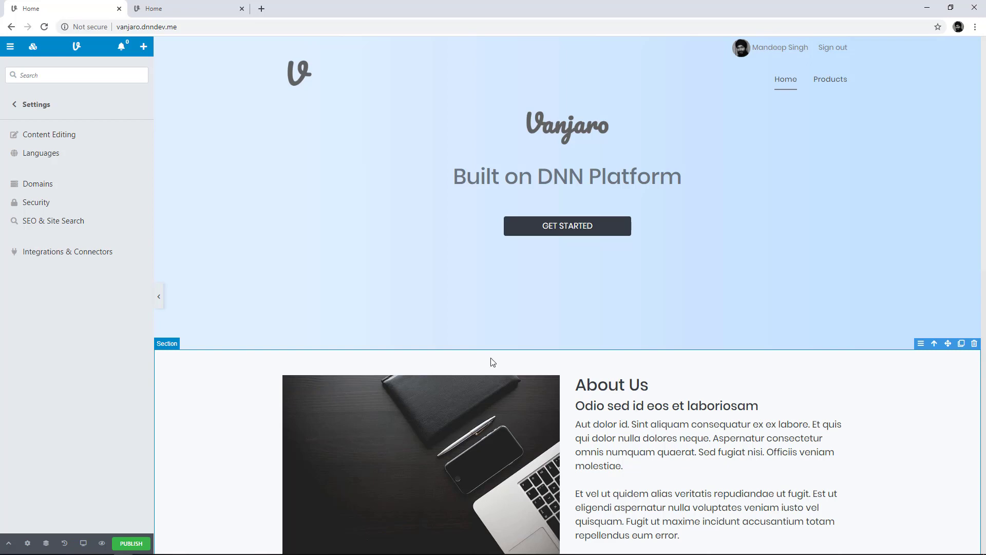
pyautogui.click(161, 303)
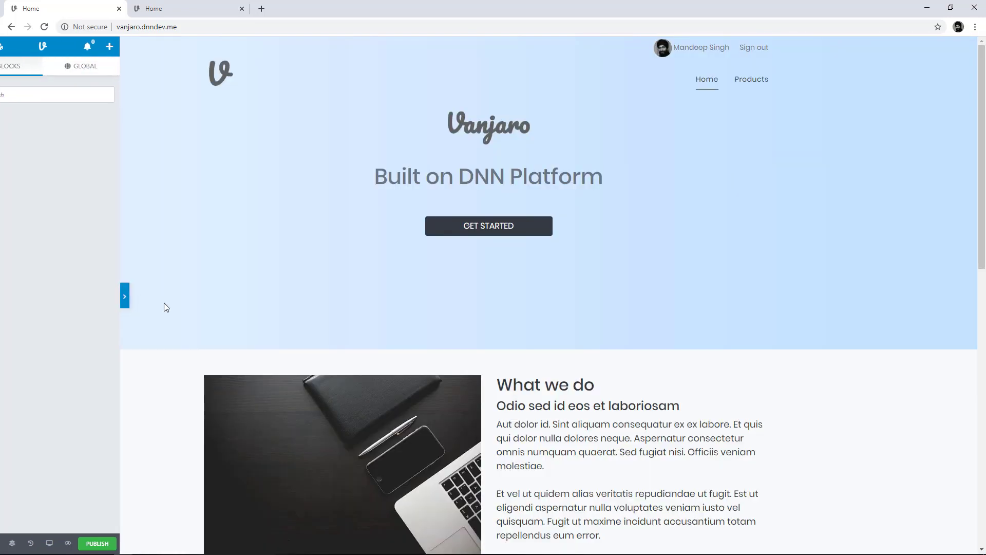
pyautogui.click(749, 87)
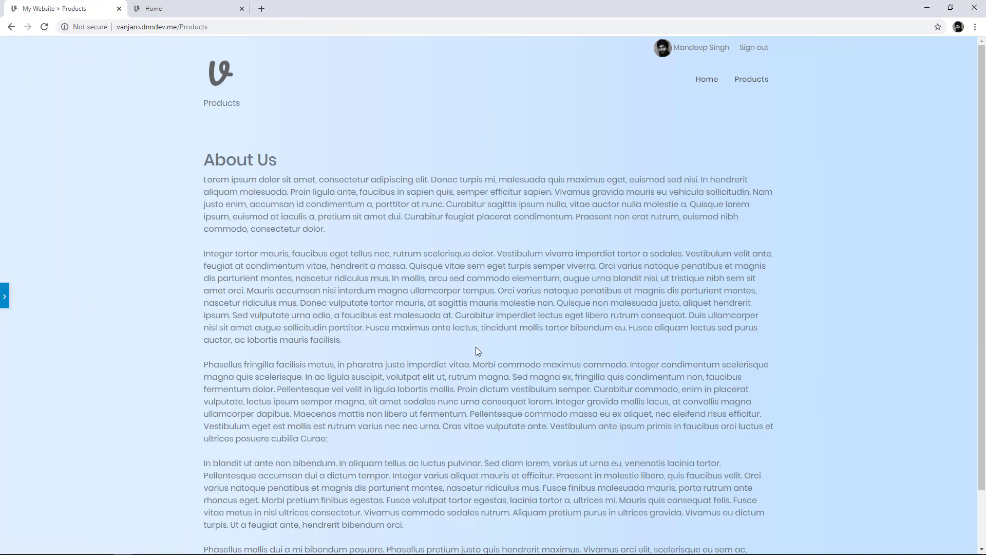
pyautogui.scroll(-2, 476, 349)
pyautogui.scroll(2, 360, 287)
pyautogui.click(5, 296)
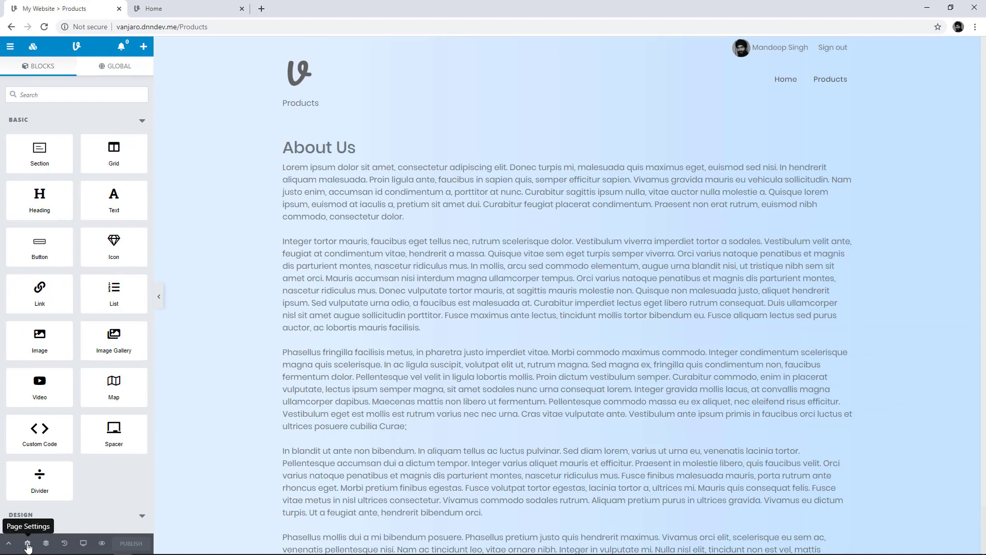
# Change the Products page workflow from Content Staging to Content Approval in Page Settings and save
pyautogui.click(31, 542)
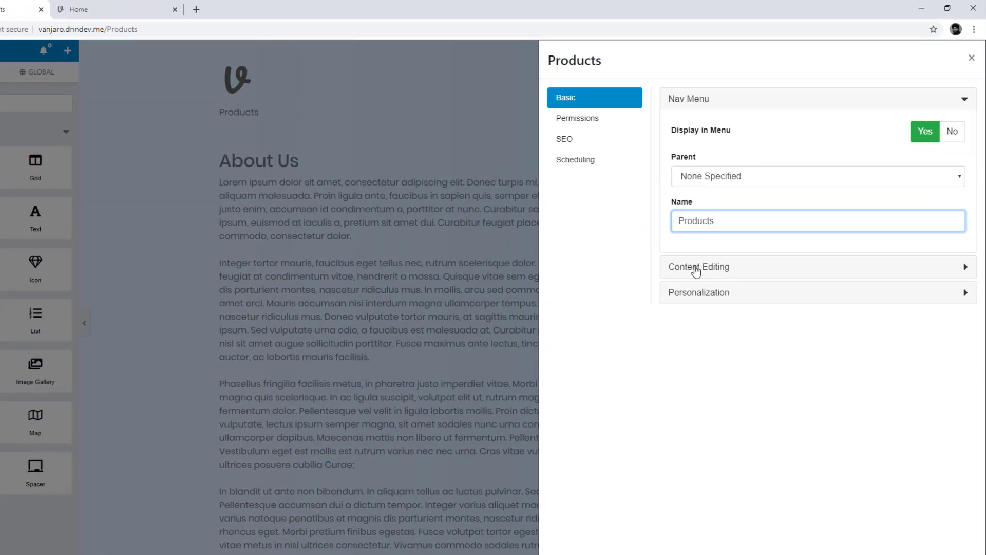
pyautogui.click(720, 245)
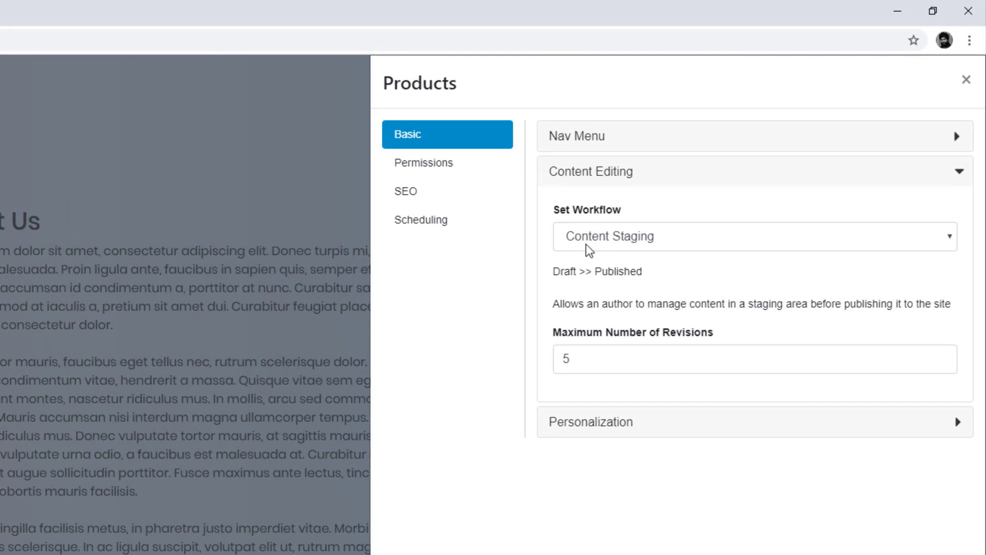
pyautogui.click(652, 238)
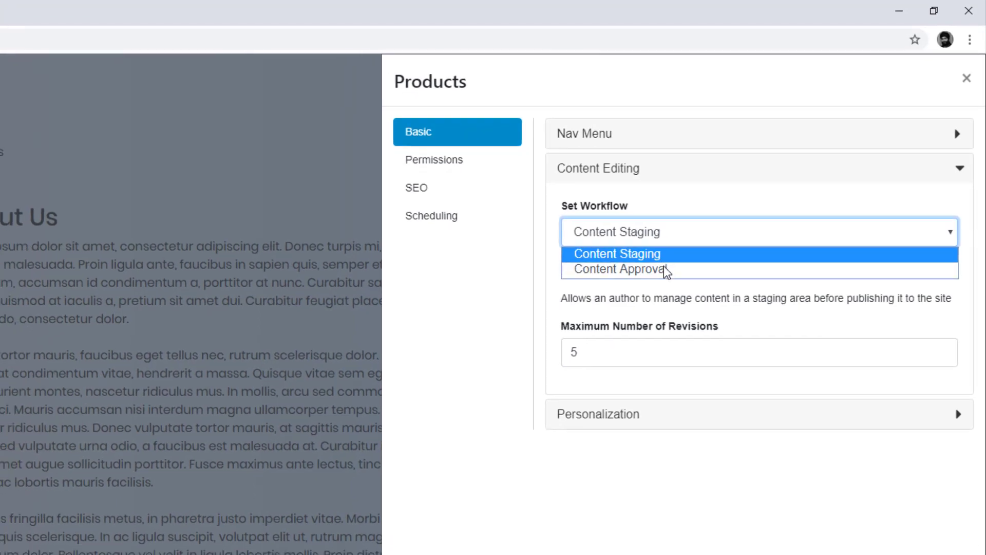
pyautogui.click(664, 268)
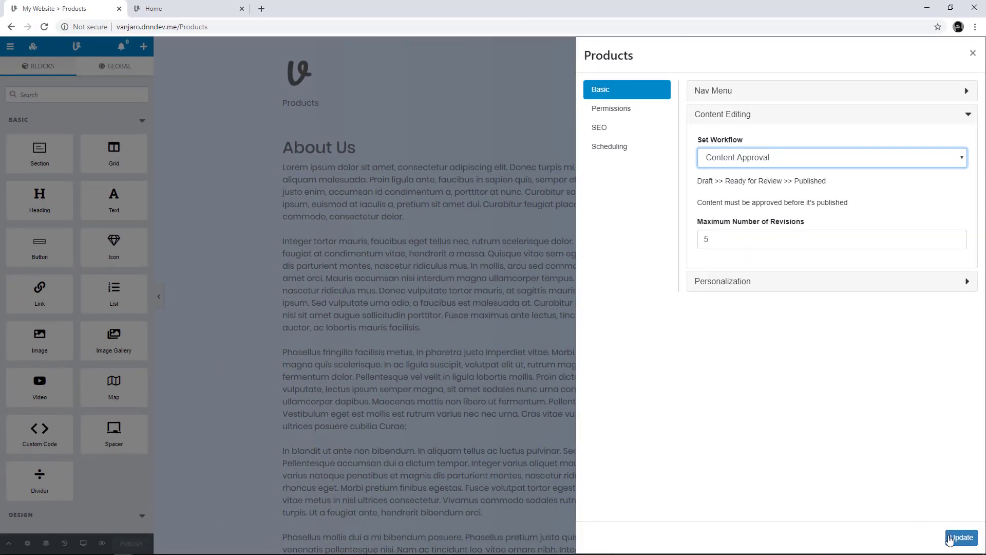
pyautogui.click(950, 538)
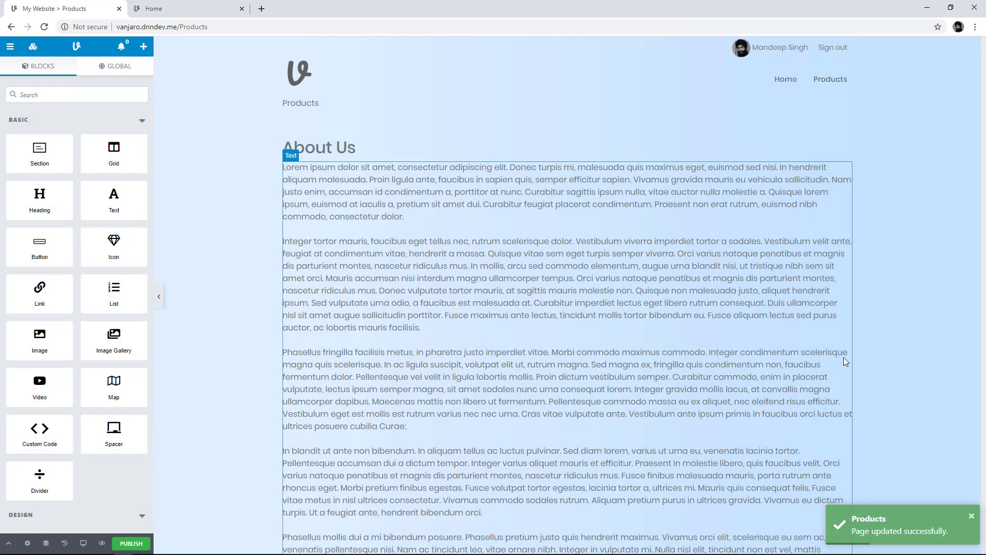